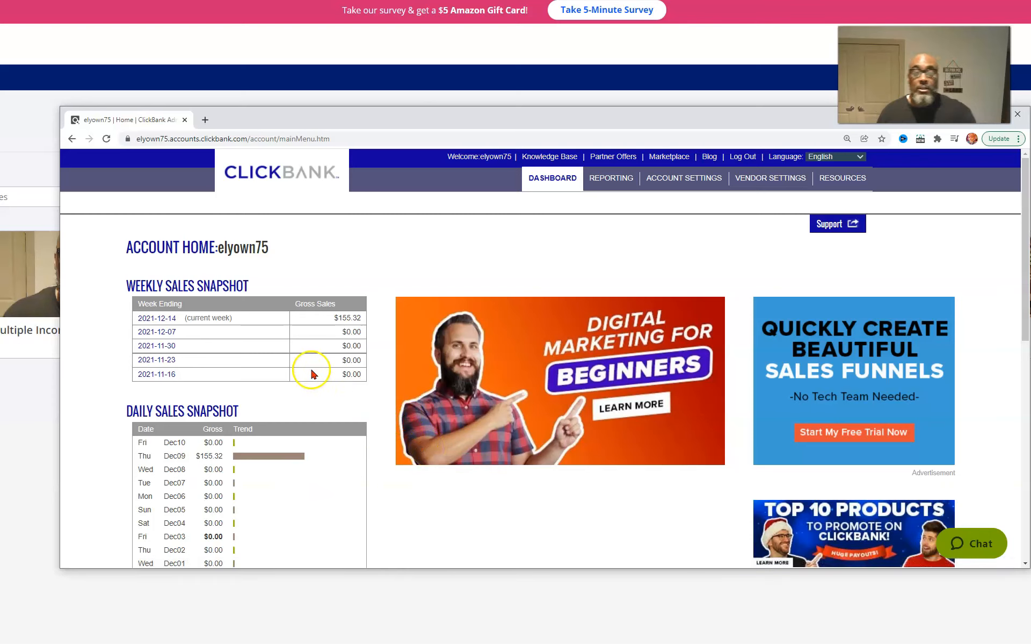
# Open the My Lead Gen Secret Mailing System page and bring its email composing form into view
pyautogui.moveTo(775, 124); pyautogui.dragTo(714, 141)
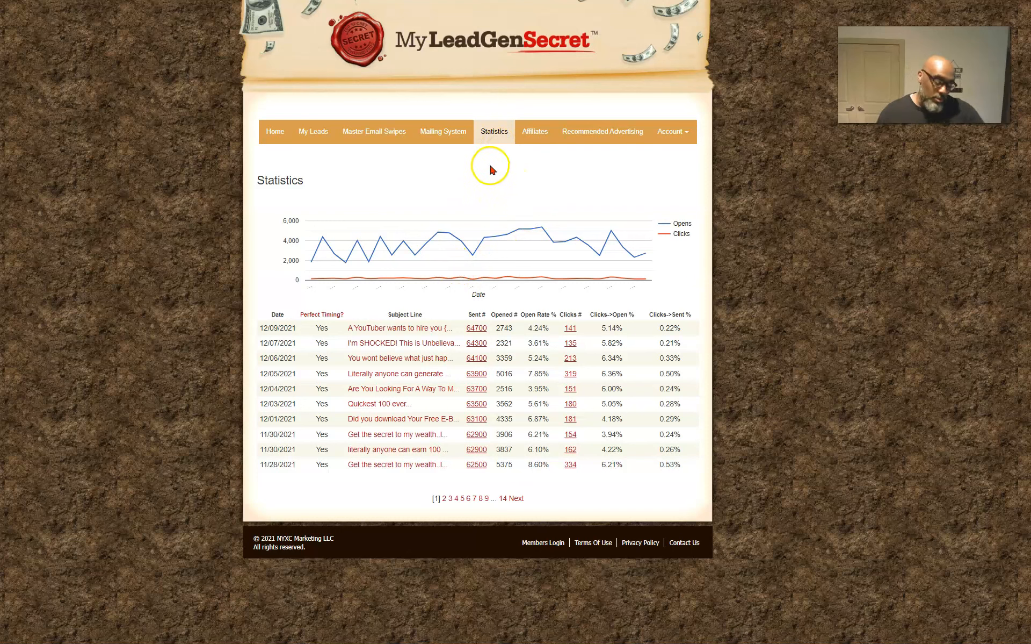
pyautogui.moveTo(526, 278)
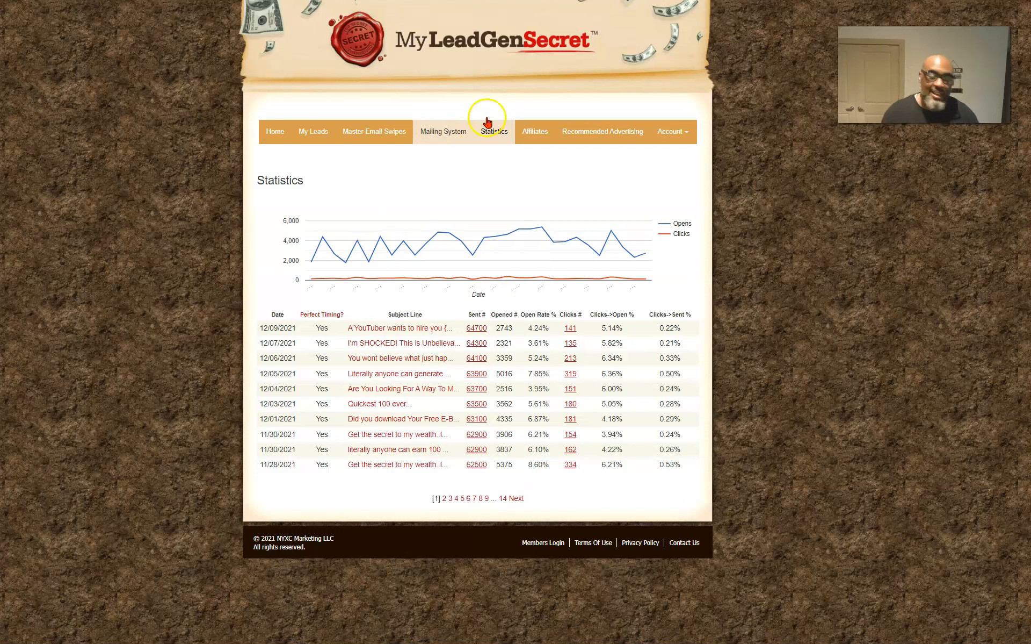
pyautogui.click(461, 138)
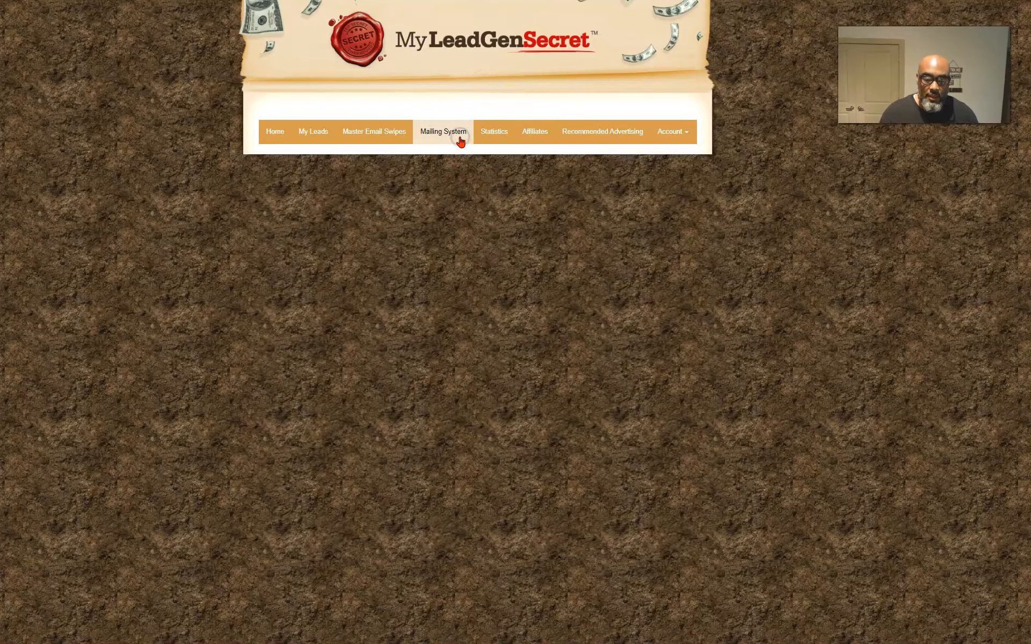
pyautogui.scroll(-4, 424, 384)
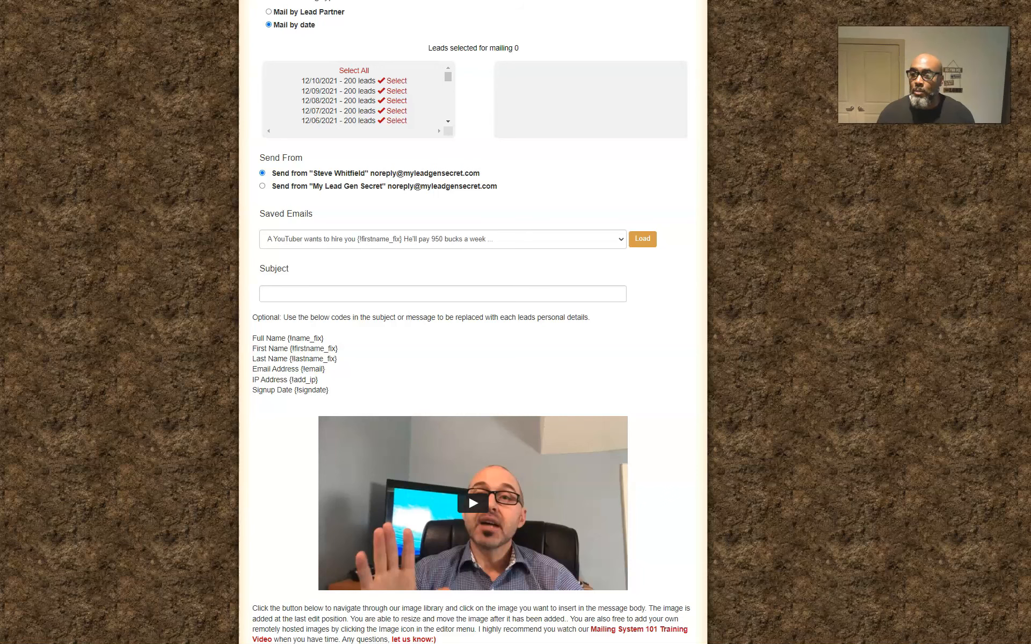
pyautogui.scroll(-6, 837, 193)
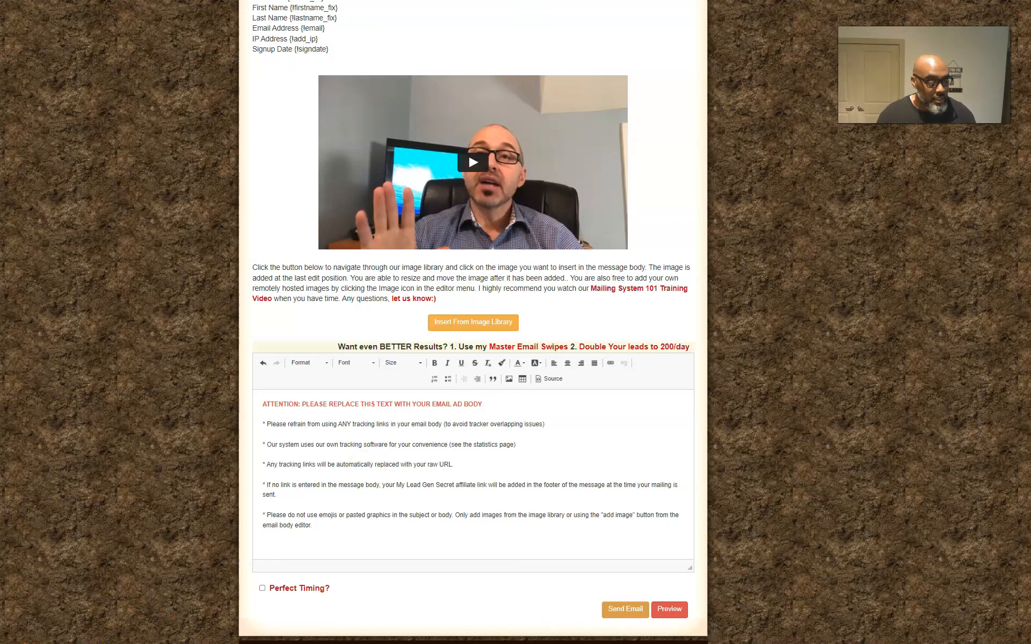
# Switch to the ClickBank account window and open the affiliate Marketplace
pyautogui.hotkey('alt', 'Tab')
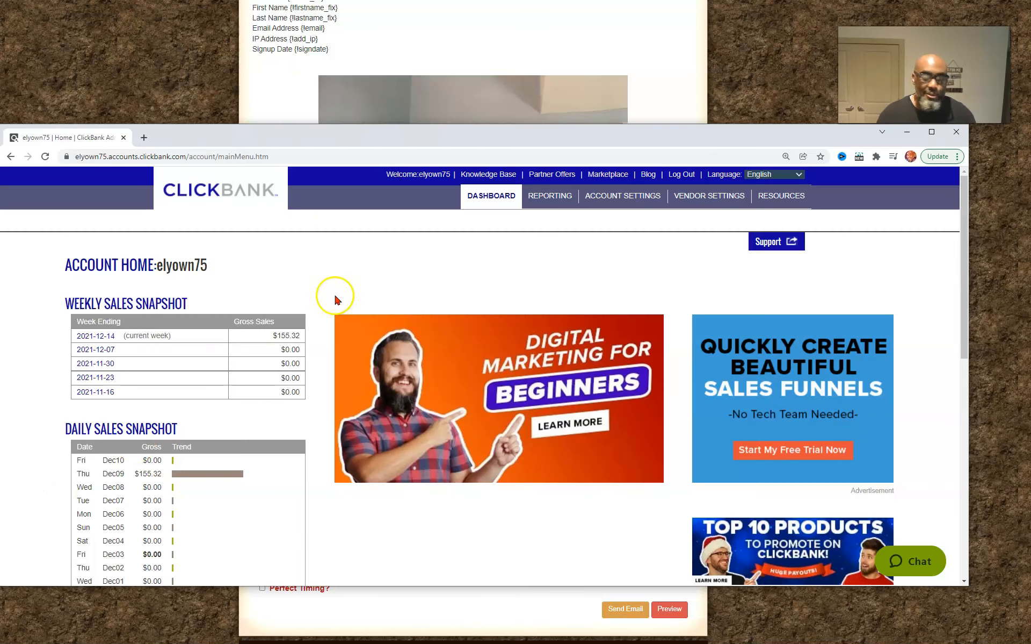
pyautogui.moveTo(514, 137); pyautogui.dragTo(615, 123)
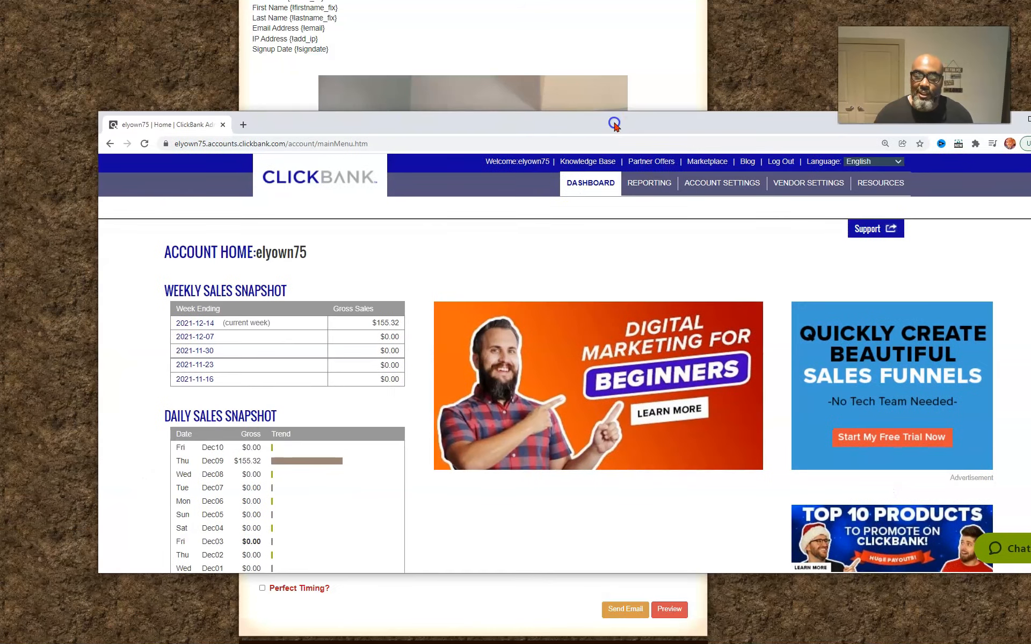
pyautogui.click(705, 163)
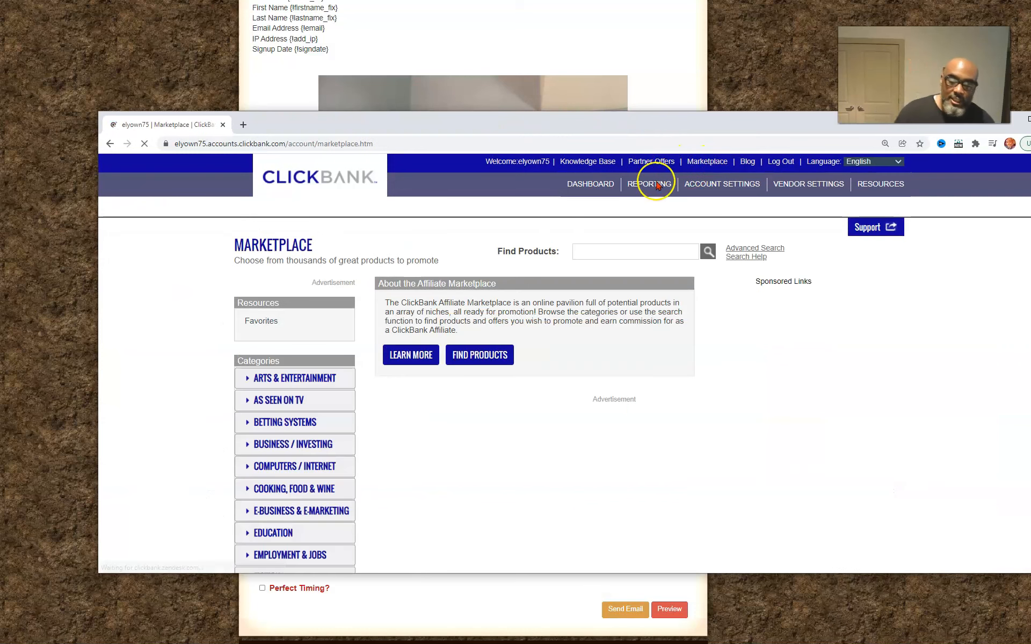
# List the E-business & E-marketing products in the marketplace and sort the results by Gravity
pyautogui.scroll(-3, 279, 449)
pyautogui.click(292, 412)
pyautogui.click(289, 450)
pyautogui.scroll(-3, 484, 355)
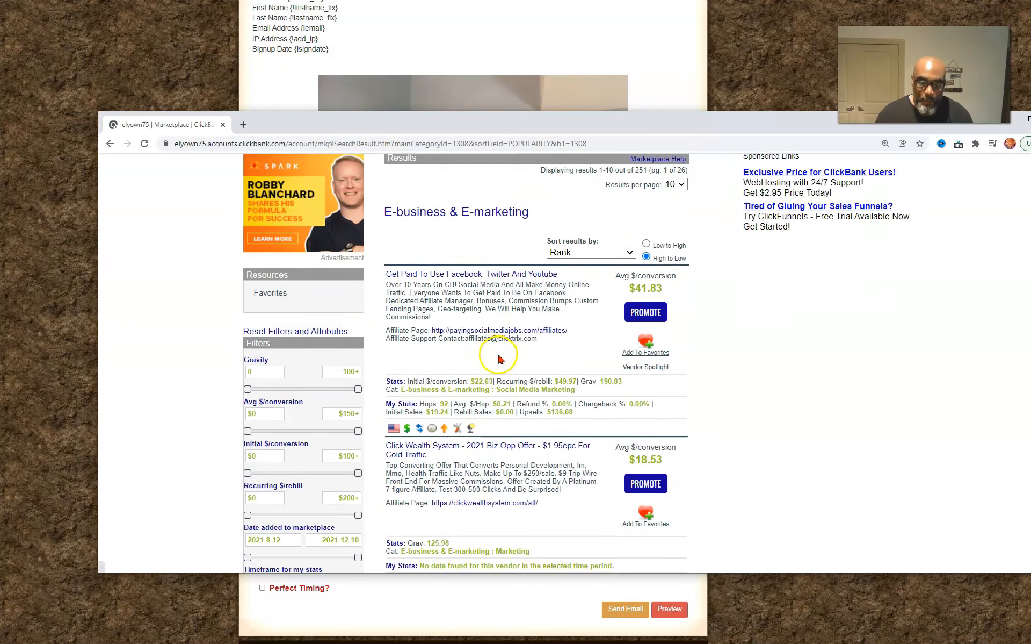
pyautogui.click(626, 216)
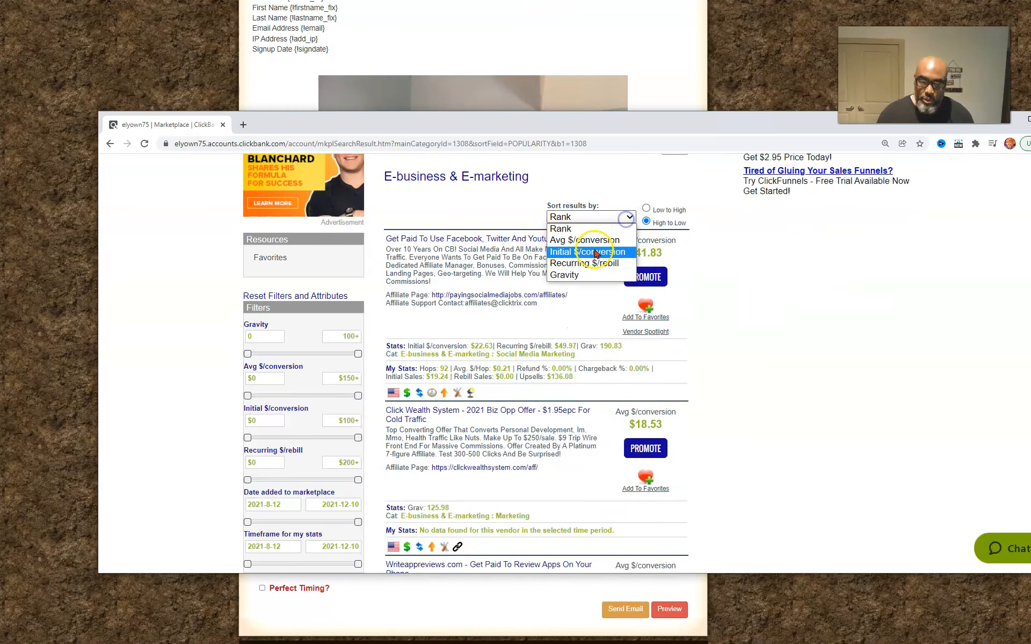
pyautogui.click(569, 274)
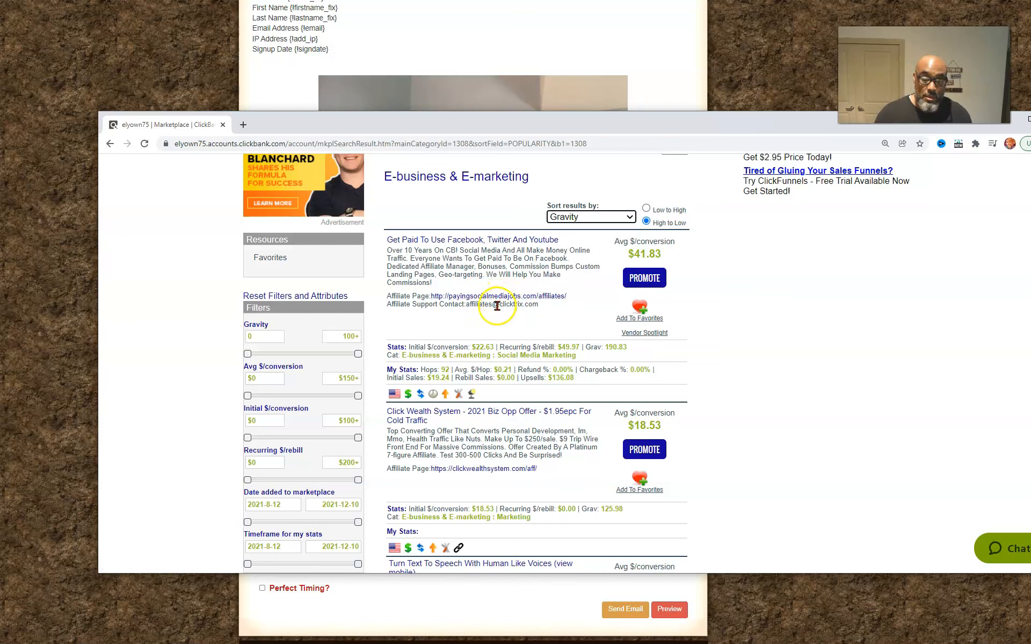
# Open the affiliate page of "Get Paid To Use Facebook, Twitter And Youtube" and go to its Email Swipes section
pyautogui.click(465, 297)
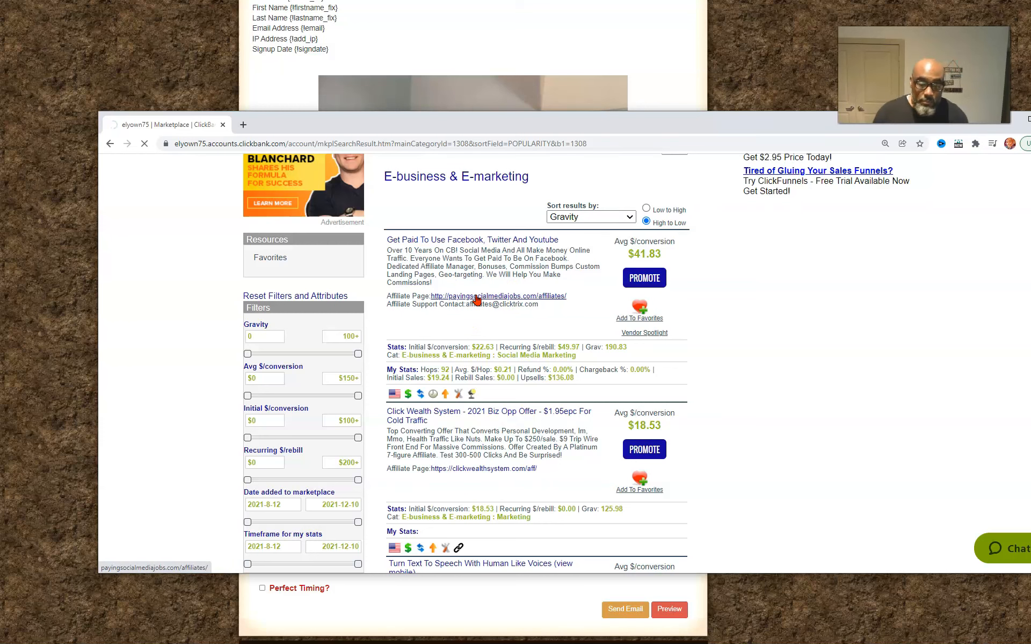
pyautogui.scroll(-3, 550, 337)
pyautogui.scroll(-4, 549, 341)
pyautogui.scroll(3, 698, 451)
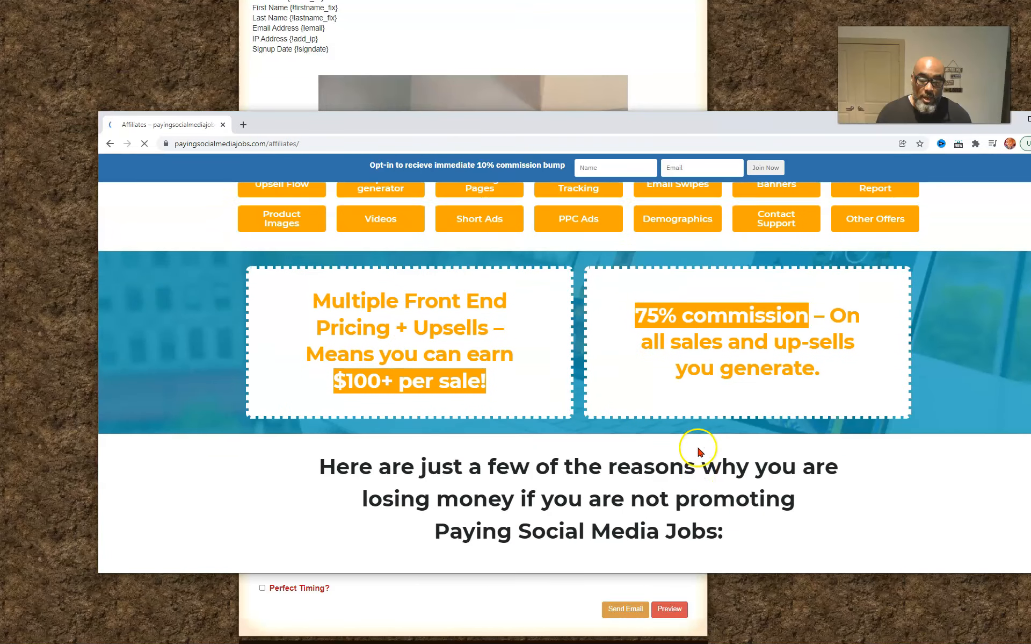
pyautogui.click(680, 351)
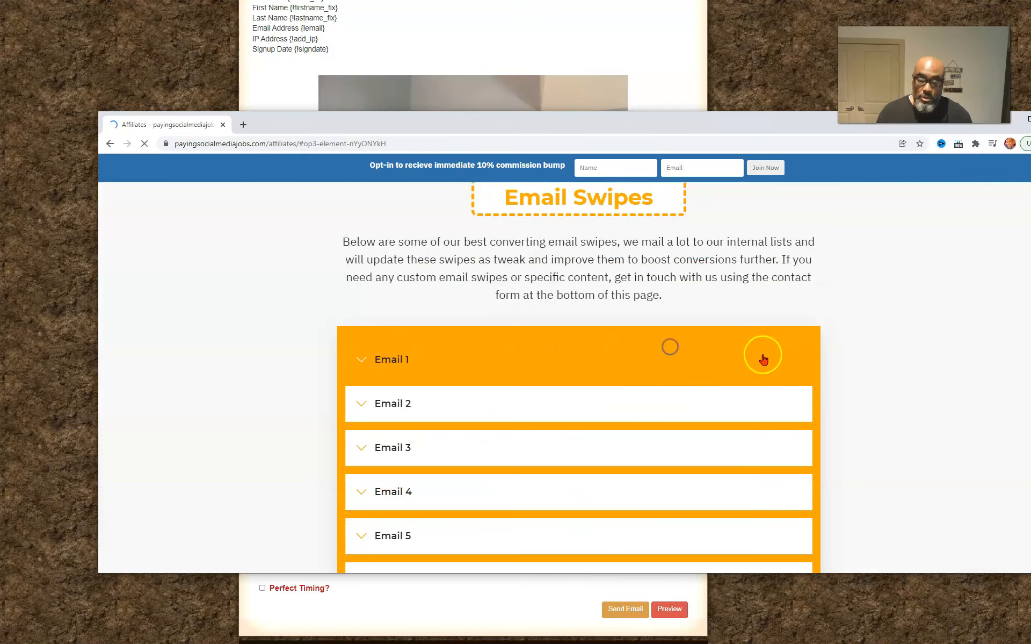
# Examine the subject lines, bodies and affiliate links of the Email 1, Email 2 and Email 3 swipes
pyautogui.click(396, 247)
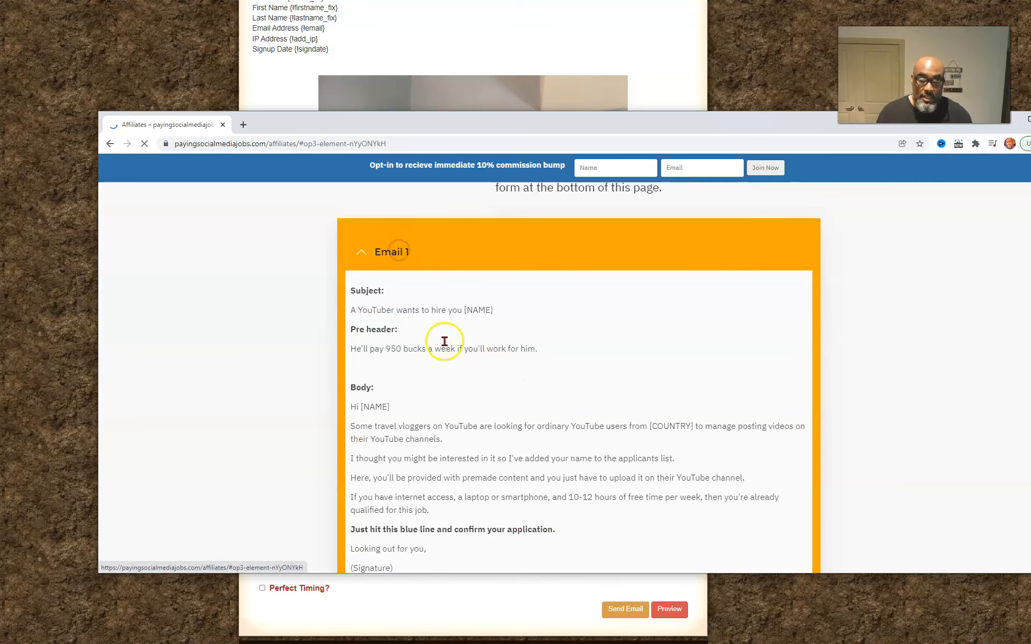
pyautogui.click(363, 250)
pyautogui.click(413, 296)
pyautogui.scroll(-5, 650, 356)
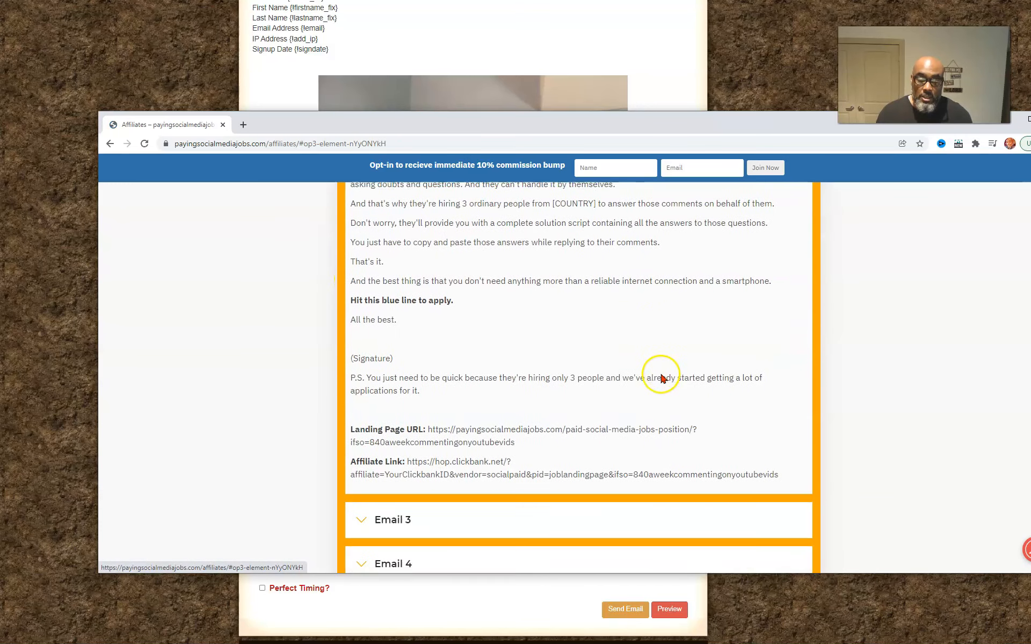
pyautogui.scroll(5, 449, 329)
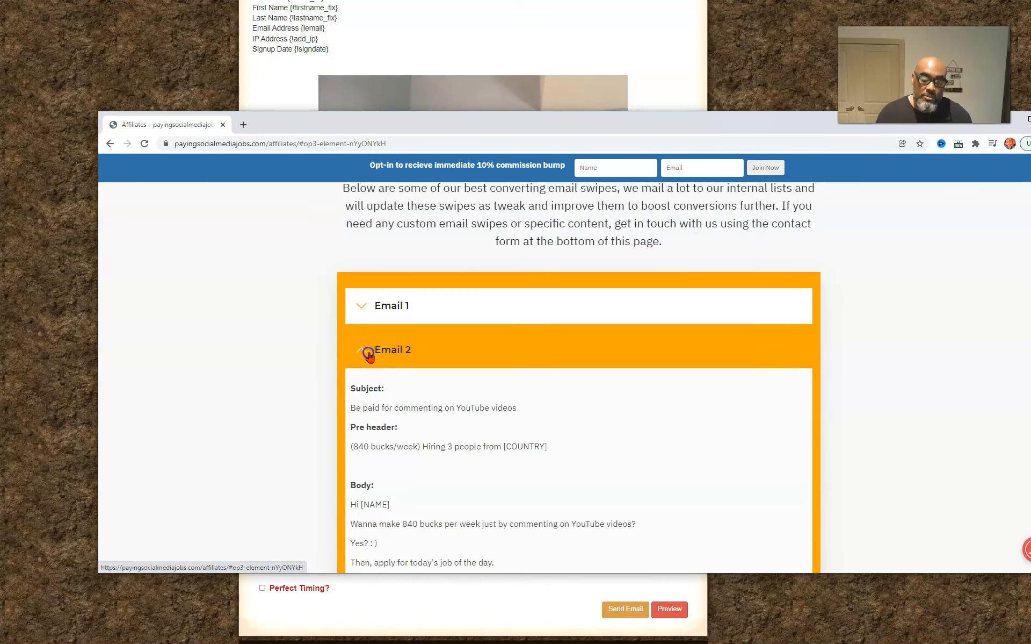
pyautogui.click(368, 355)
pyautogui.click(406, 348)
pyautogui.scroll(-5, 536, 379)
pyautogui.scroll(-3, 616, 375)
pyautogui.scroll(9, 618, 376)
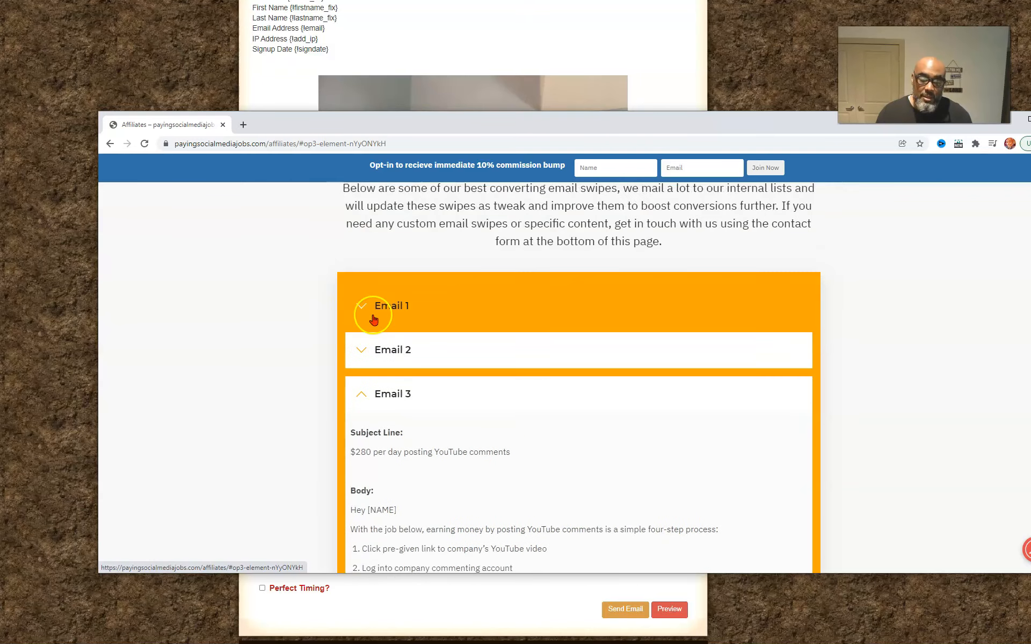
pyautogui.click(396, 395)
pyautogui.scroll(-3, 430, 334)
pyautogui.scroll(3, 430, 334)
# Copy the Email 2 subject "Be paid for commenting on YouTube videos" into the My Lead Gen Secret mailing's subject
pyautogui.click(357, 350)
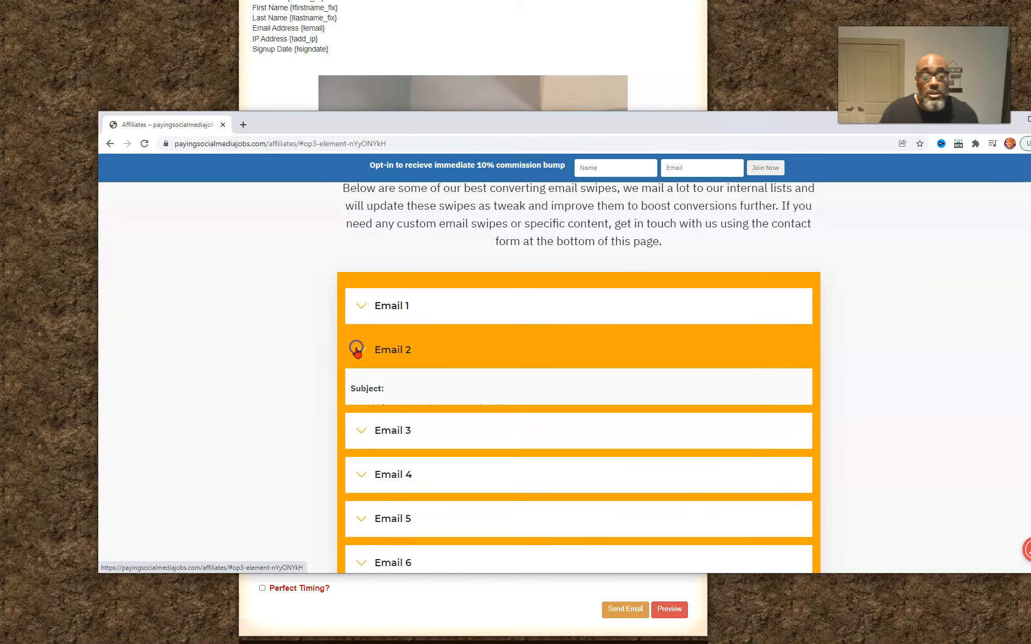
pyautogui.moveTo(517, 409); pyautogui.dragTo(349, 409)
pyautogui.hotkey('ctrl', 'c')
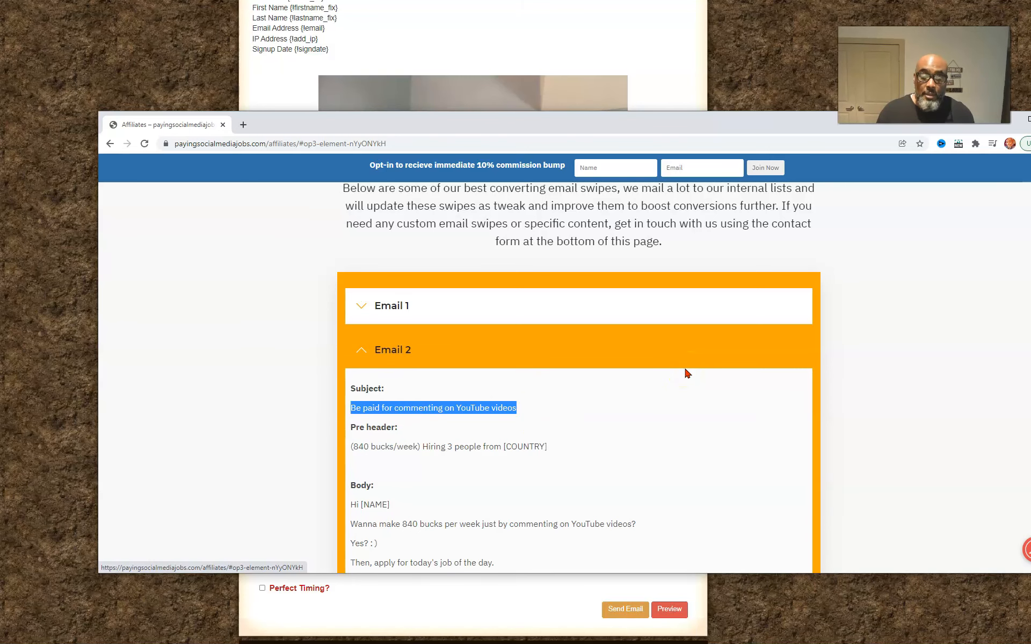
pyautogui.click(250, 94)
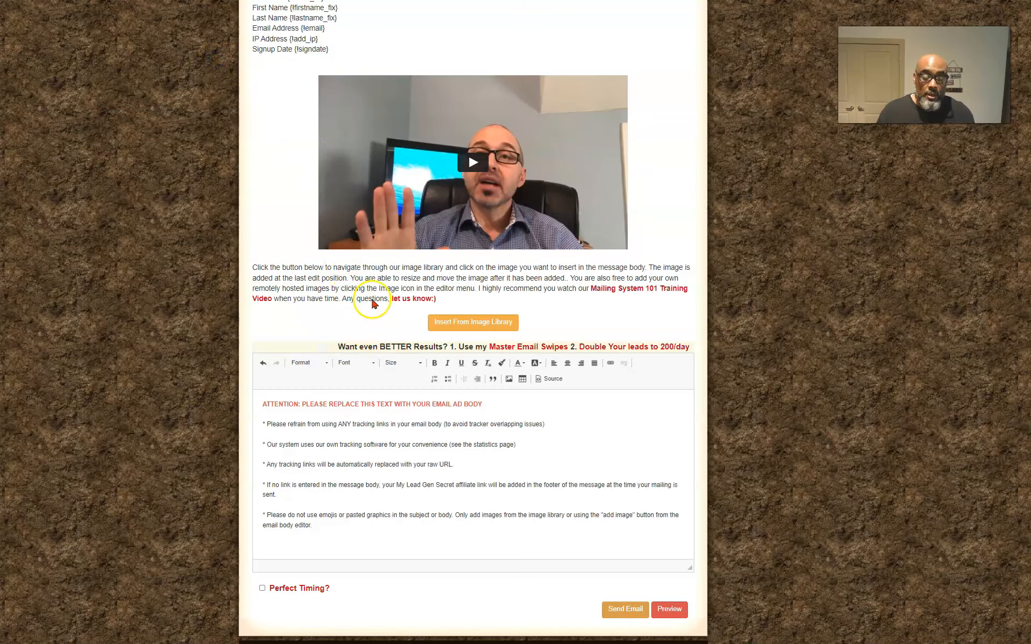
pyautogui.scroll(4, 375, 304)
pyautogui.click(323, 166)
pyautogui.hotkey('ctrl', 'v')
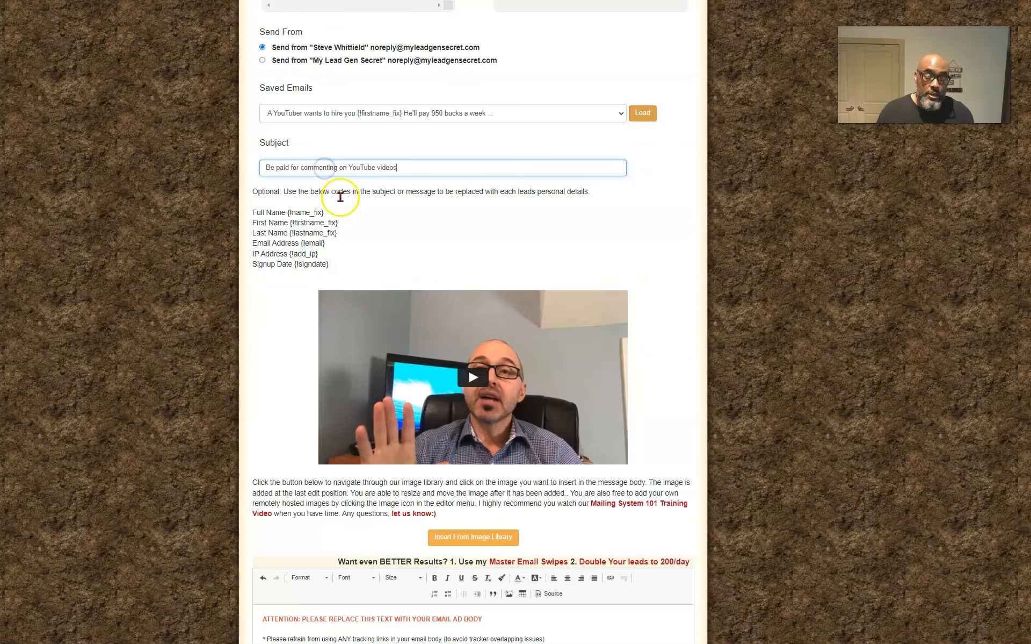
# Append the Email 2 pre-header text "(840 bucks/week) Hiring 3 people" to the mailing's subject line
pyautogui.hotkey('alt', 'Tab')
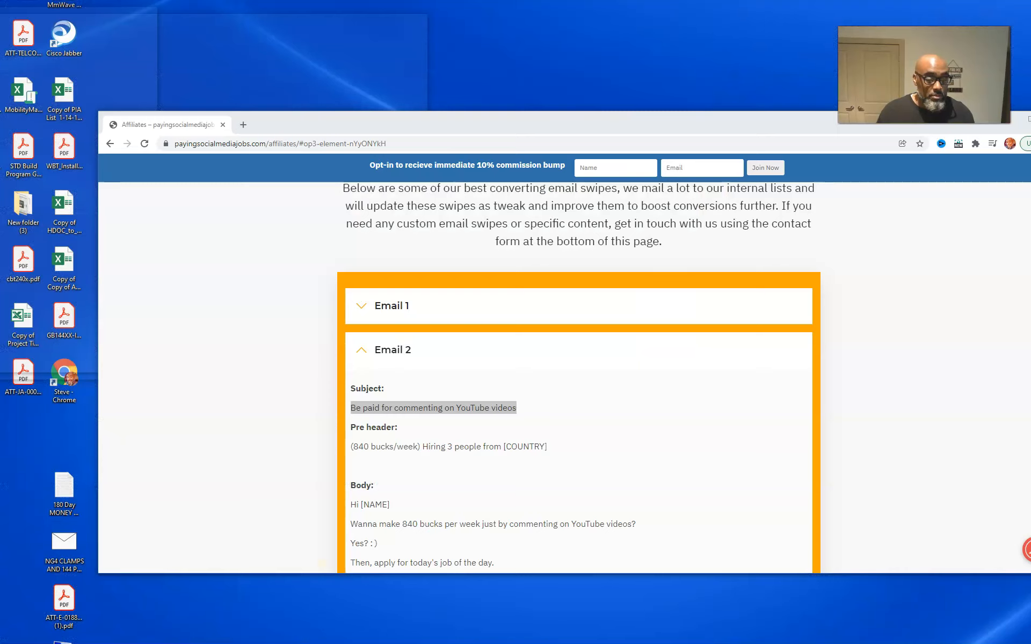
pyautogui.scroll(-2, 363, 455)
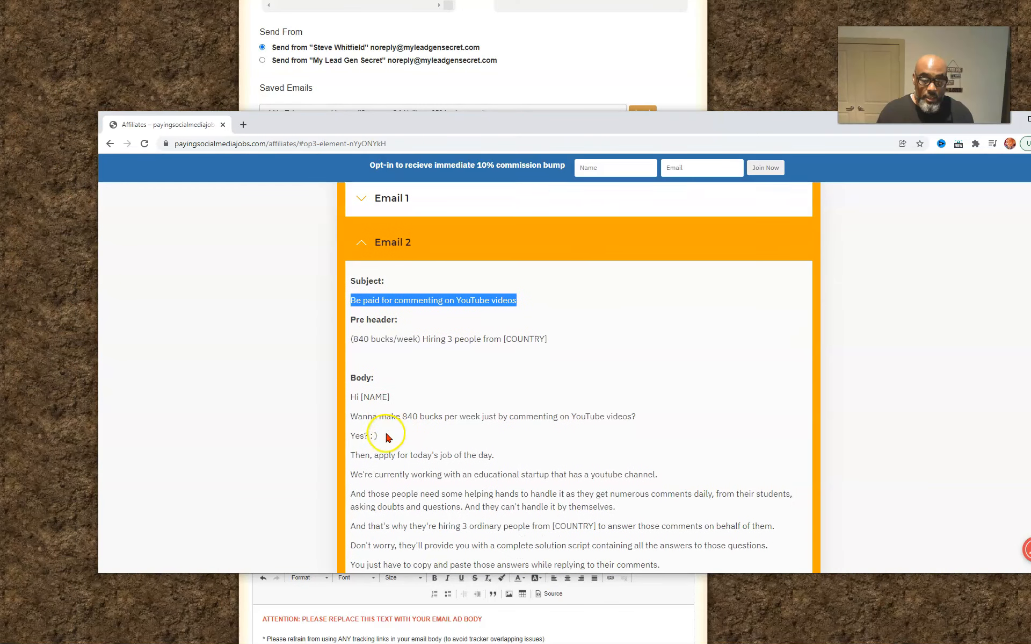
pyautogui.click(351, 340)
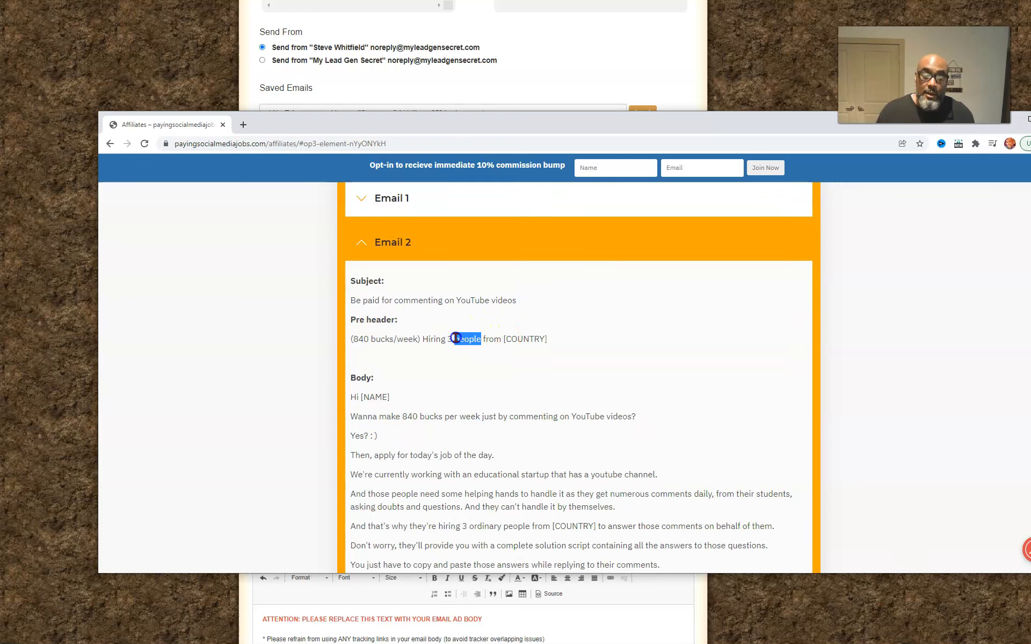
pyautogui.moveTo(455, 337); pyautogui.dragTo(333, 341)
pyautogui.hotkey('ctrl', 'c')
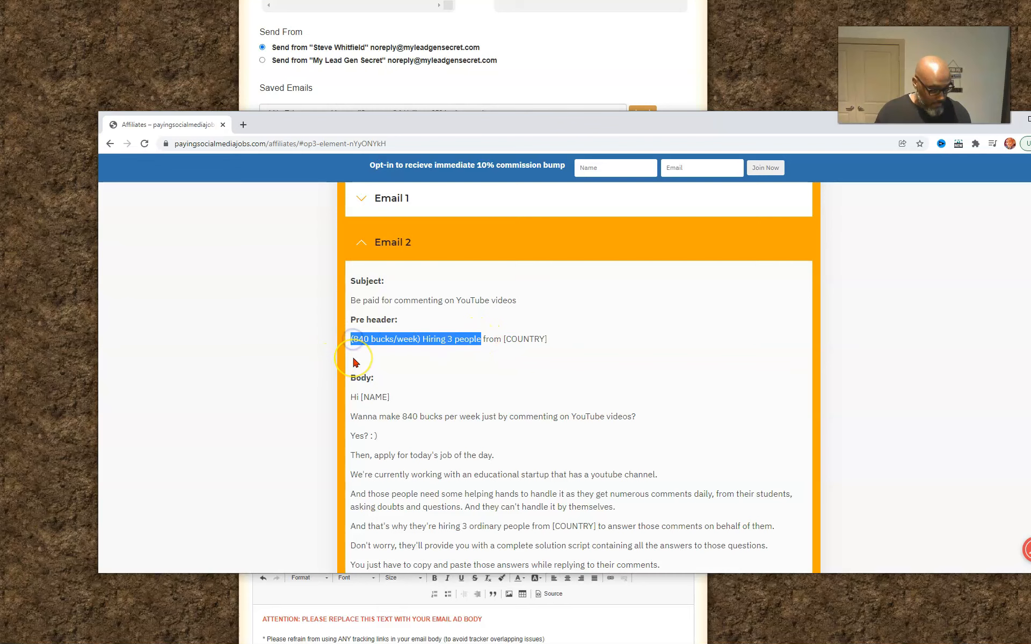
pyautogui.click(526, 82)
pyautogui.scroll(1, 552, 208)
pyautogui.click(423, 223)
pyautogui.hotkey('ctrl', 'v')
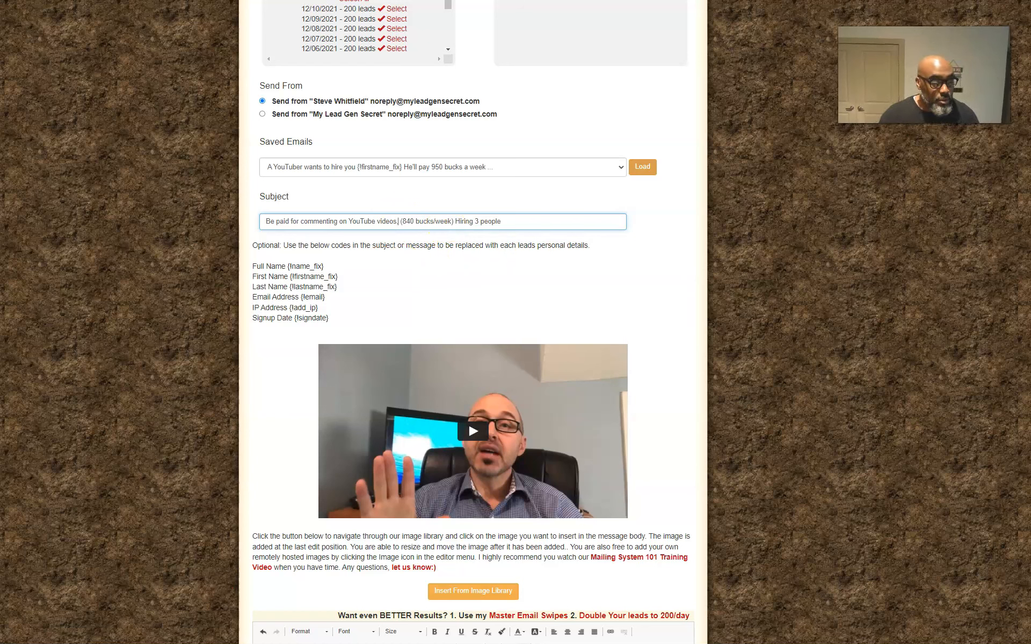
# Copy the Email 2 swipe's full body text, from the greeting through the P.S. paragraph
pyautogui.hotkey('alt', 'Tab')
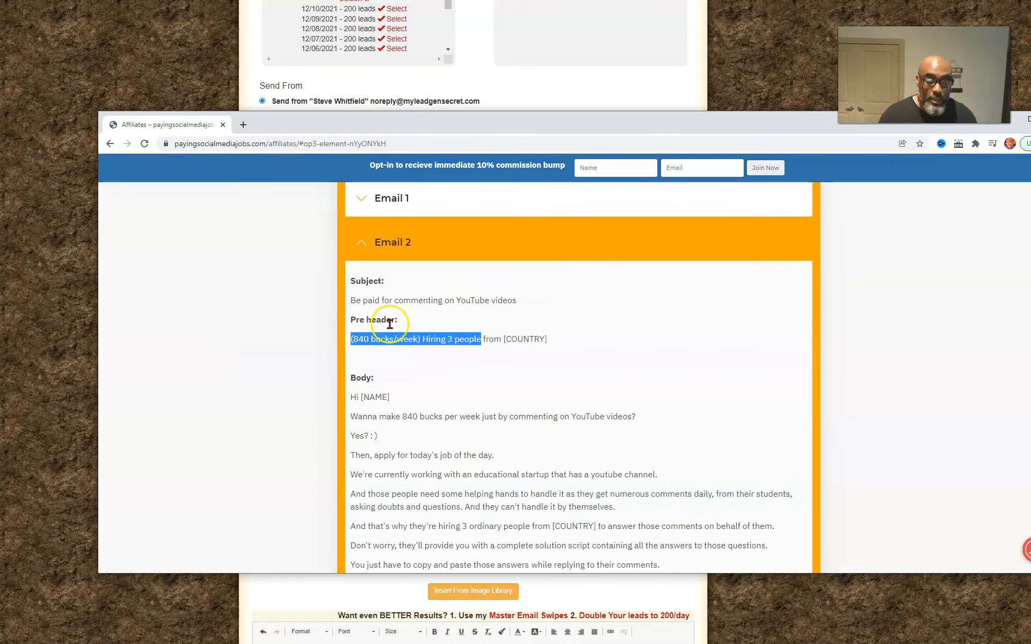
pyautogui.scroll(-2, 388, 325)
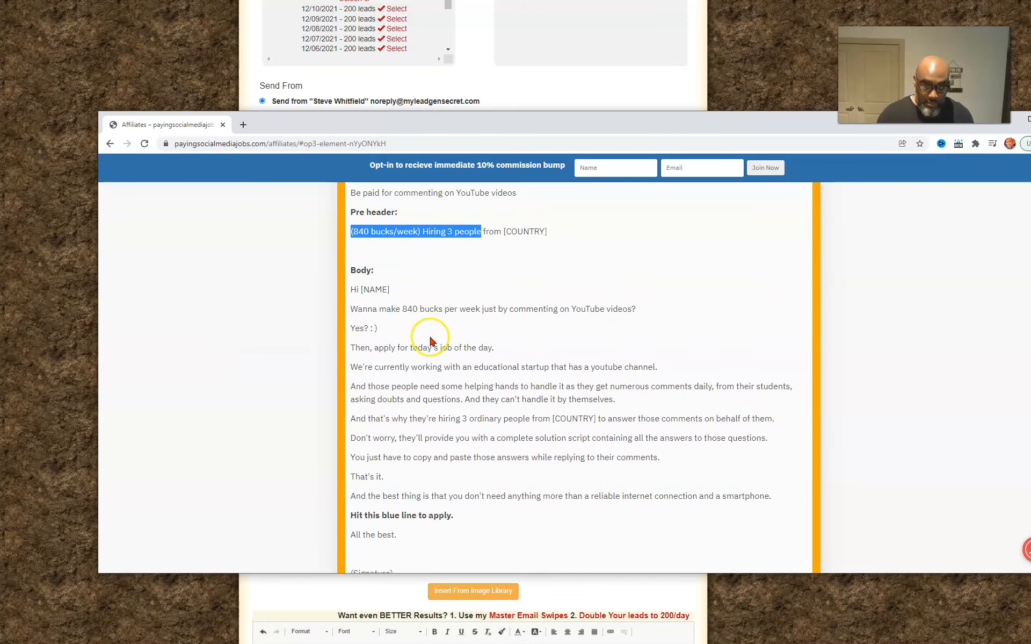
pyautogui.click(350, 291)
pyautogui.moveTo(352, 291)
pyautogui.mouseDown()
pyautogui.moveTo(444, 334)
pyautogui.moveTo(464, 393)
pyautogui.mouseUp()
pyautogui.hotkey('ctrl', 'c')
pyautogui.scroll(-4, 446, 338)
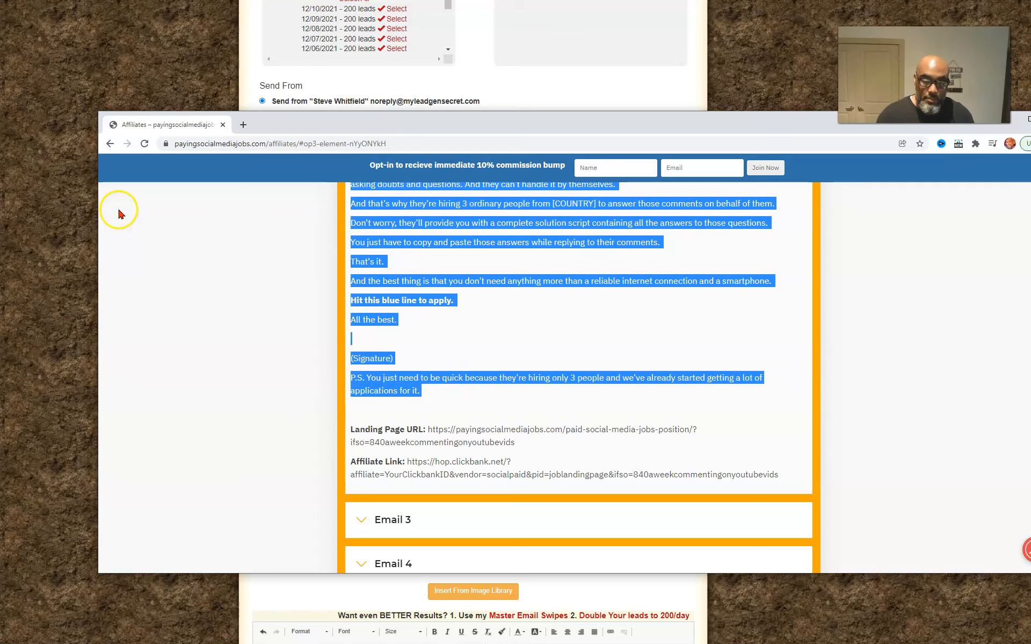
# Replace the placeholder instructions in the mailing's message body with the copied Email 2 body text
pyautogui.click(70, 112)
pyautogui.scroll(-5, 364, 283)
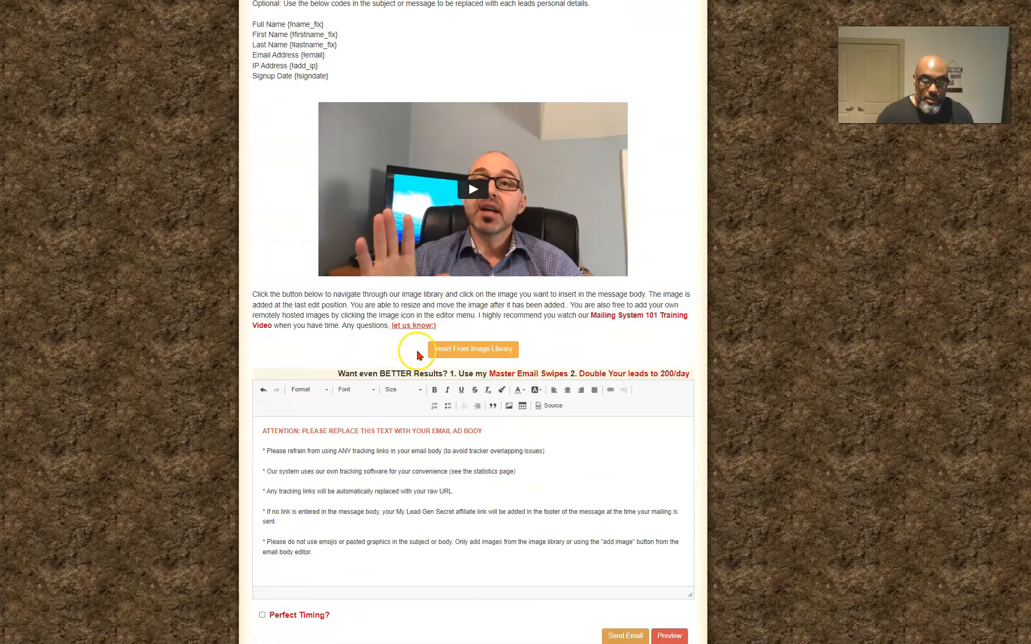
pyautogui.moveTo(333, 553); pyautogui.dragTo(251, 412)
pyautogui.press('BackSpace')
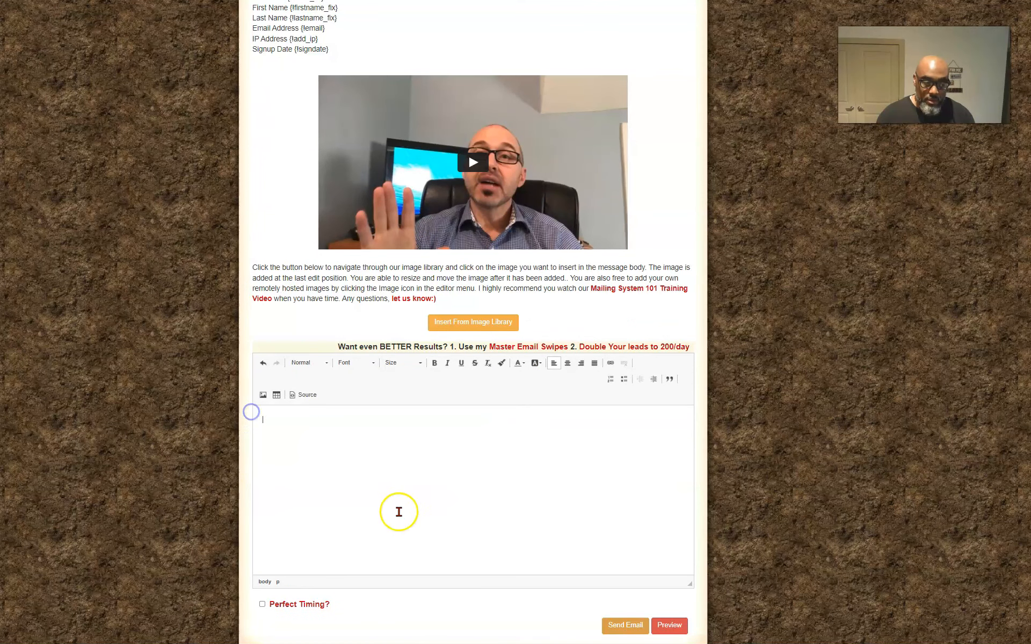
pyautogui.hotkey('ctrl', 'v')
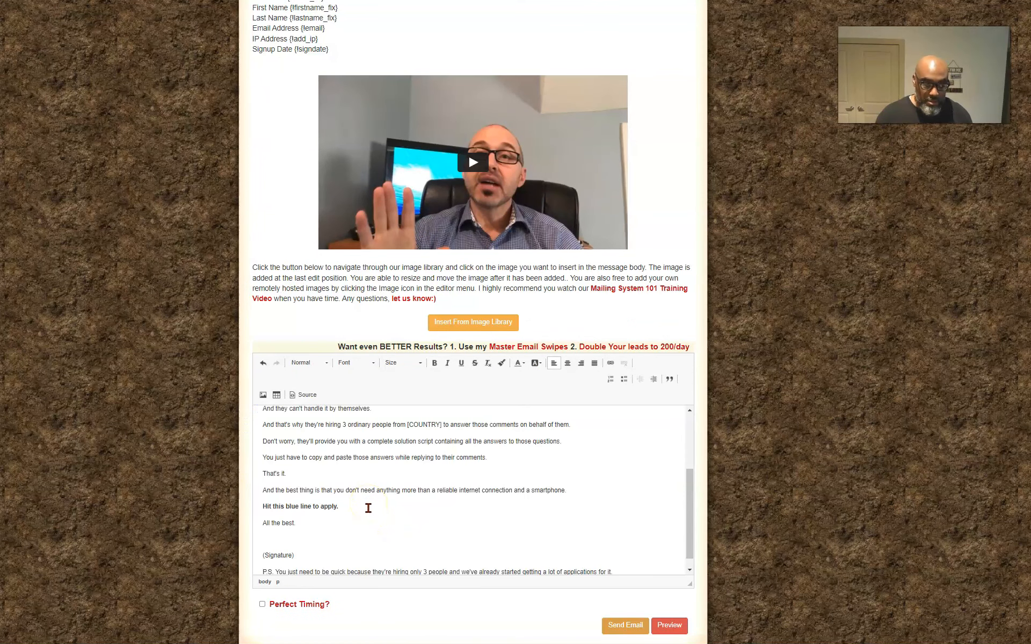
# Replace the "(Signature)" placeholder in the message body with a tilde and the sender's first name
pyautogui.scroll(-2, 368, 508)
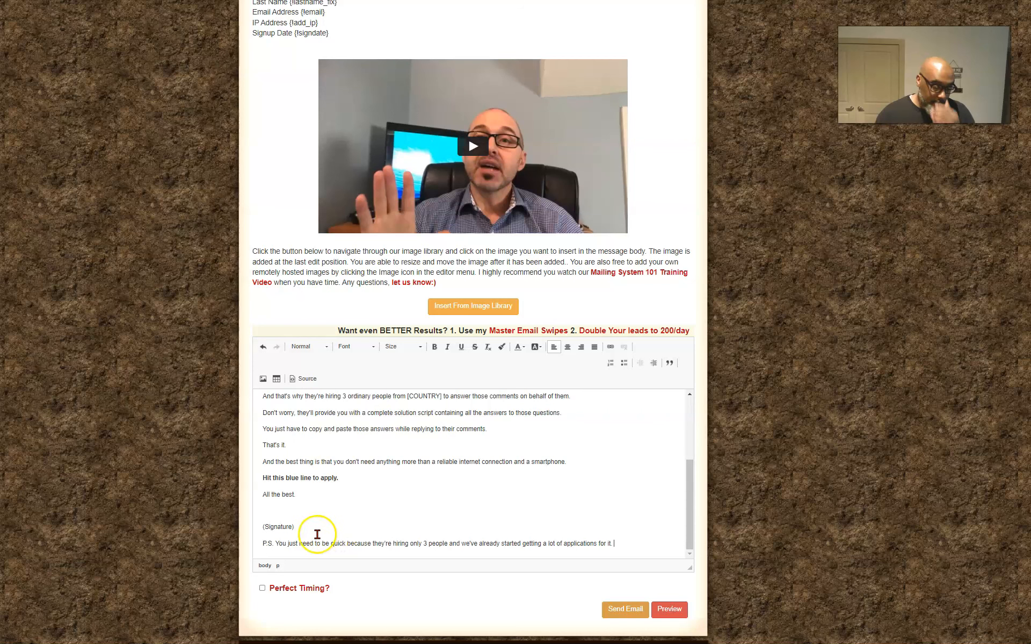
pyautogui.click(307, 523)
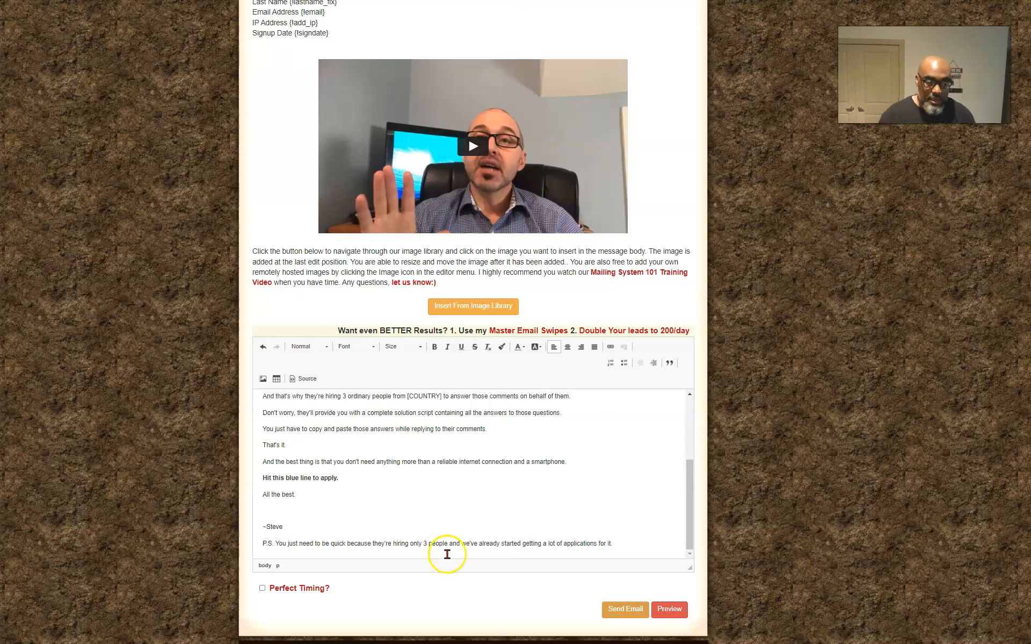
# Copy the first-name code {!firstname_fix} and replace the [NAME] placeholder in the message body's greeting with it
pyautogui.scroll(5, 366, 515)
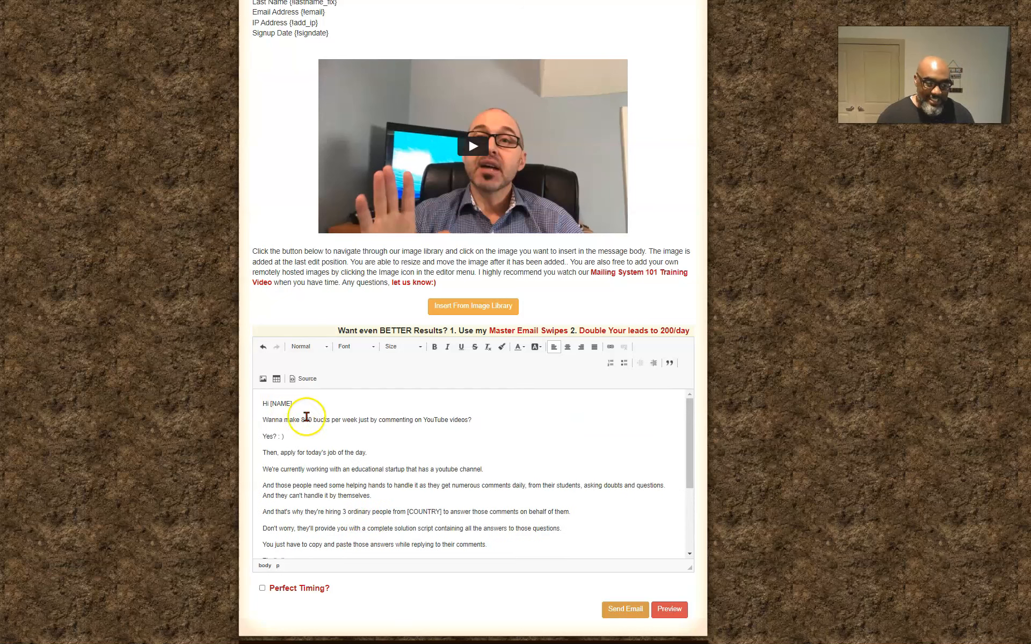
pyautogui.scroll(1, 290, 294)
pyautogui.scroll(3, 290, 294)
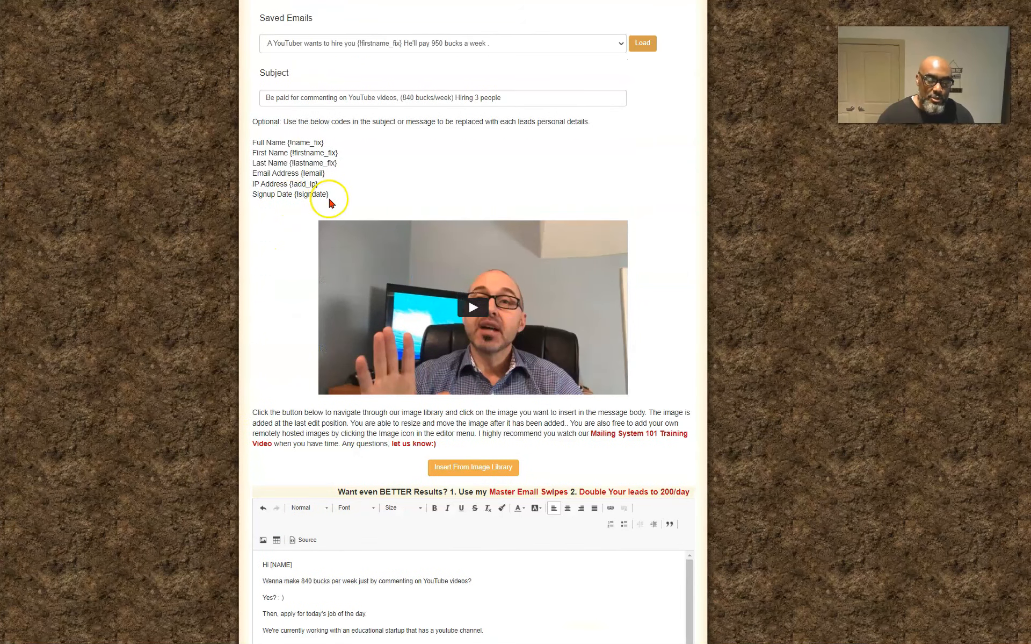
pyautogui.moveTo(320, 154); pyautogui.dragTo(327, 151)
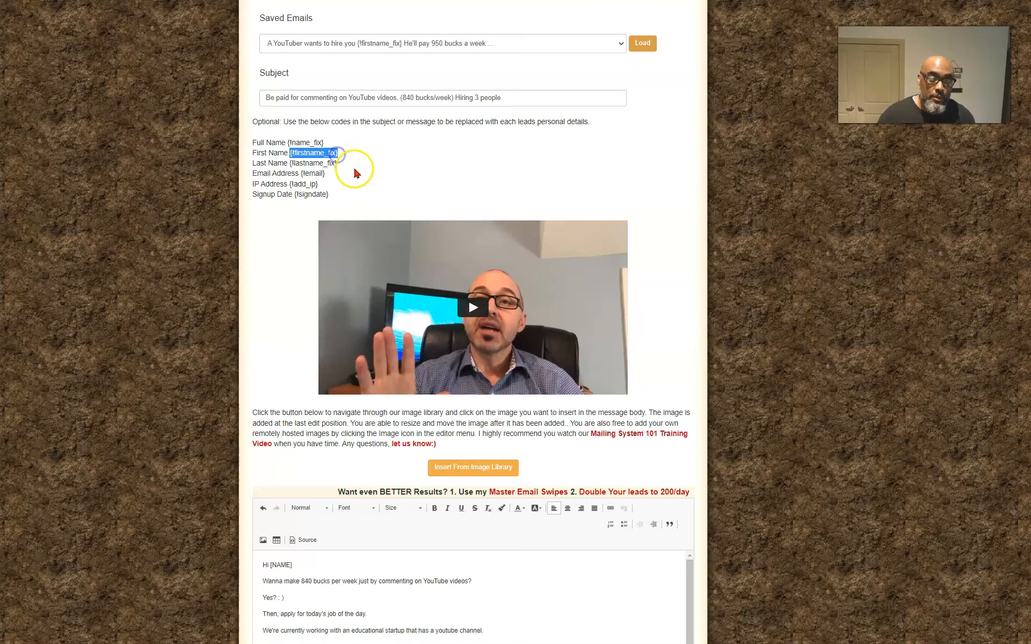
pyautogui.scroll(-3, 368, 283)
pyautogui.moveTo(297, 407); pyautogui.dragTo(273, 409)
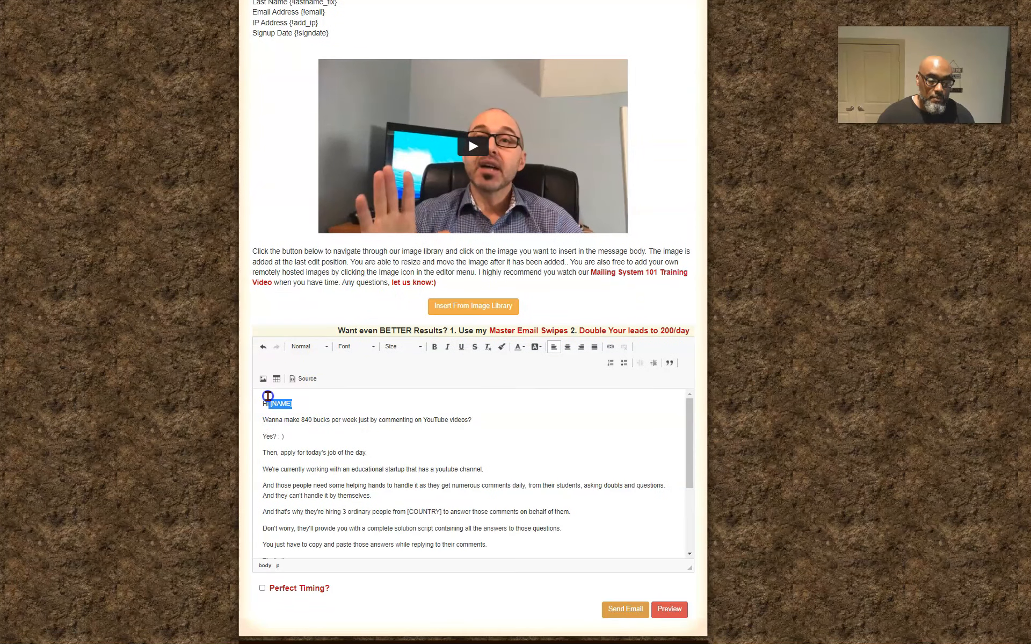
pyautogui.write('{!firstname_fix}')
# Review the Email 2 swipe on the vendor's affiliate page, from its affiliate link back up to the pre-header, and return to the mailing
pyautogui.scroll(-1, 421, 438)
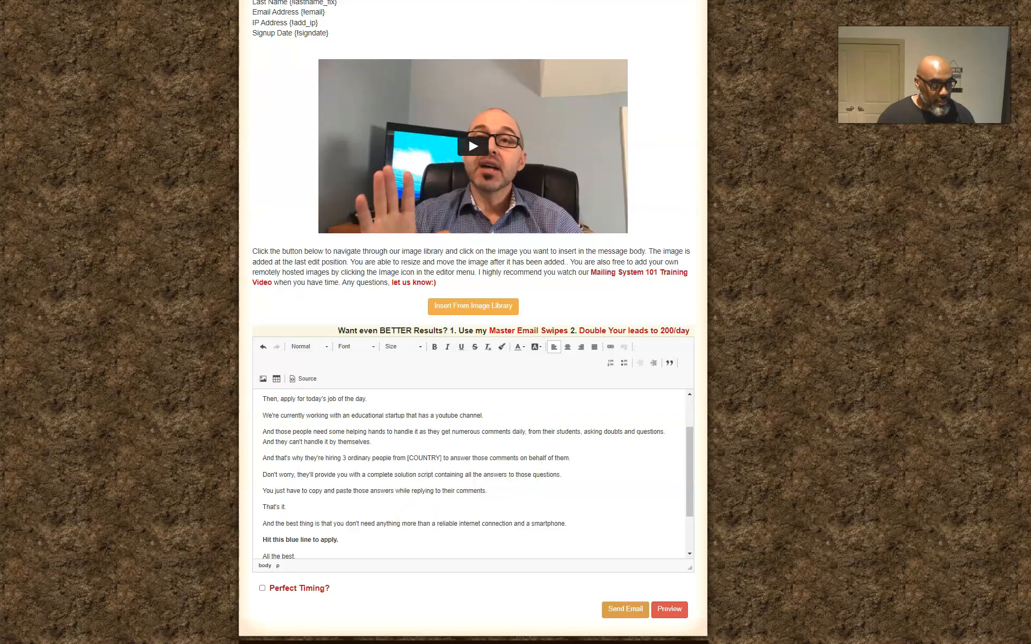
pyautogui.hotkey('alt', 'Tab')
pyautogui.scroll(-1, 426, 394)
pyautogui.click(511, 369)
pyautogui.scroll(2, 543, 332)
pyautogui.scroll(1, 545, 336)
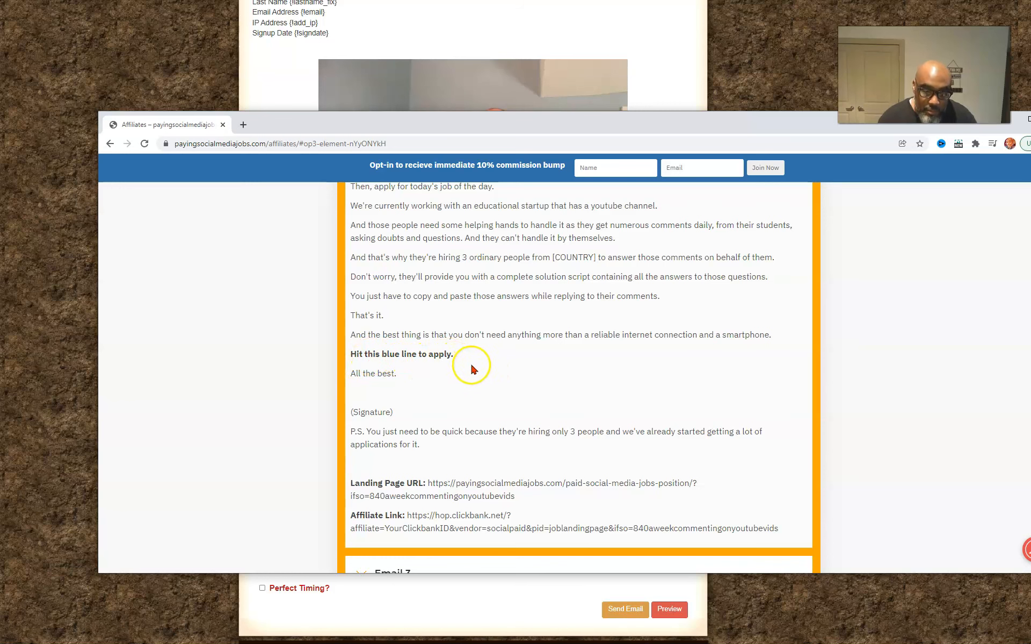
pyautogui.scroll(1, 440, 365)
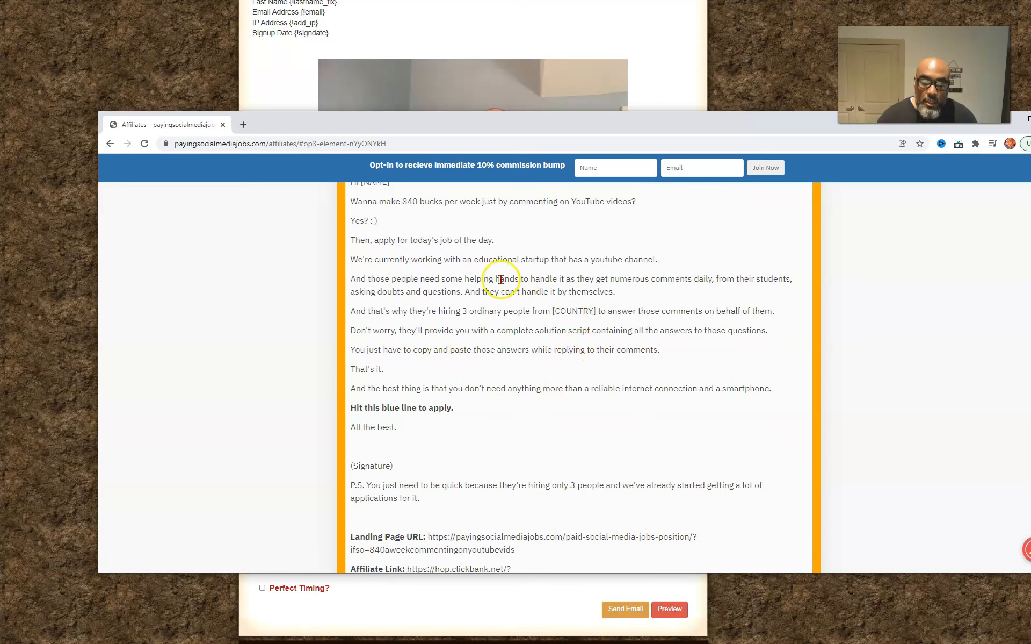
pyautogui.scroll(2, 699, 309)
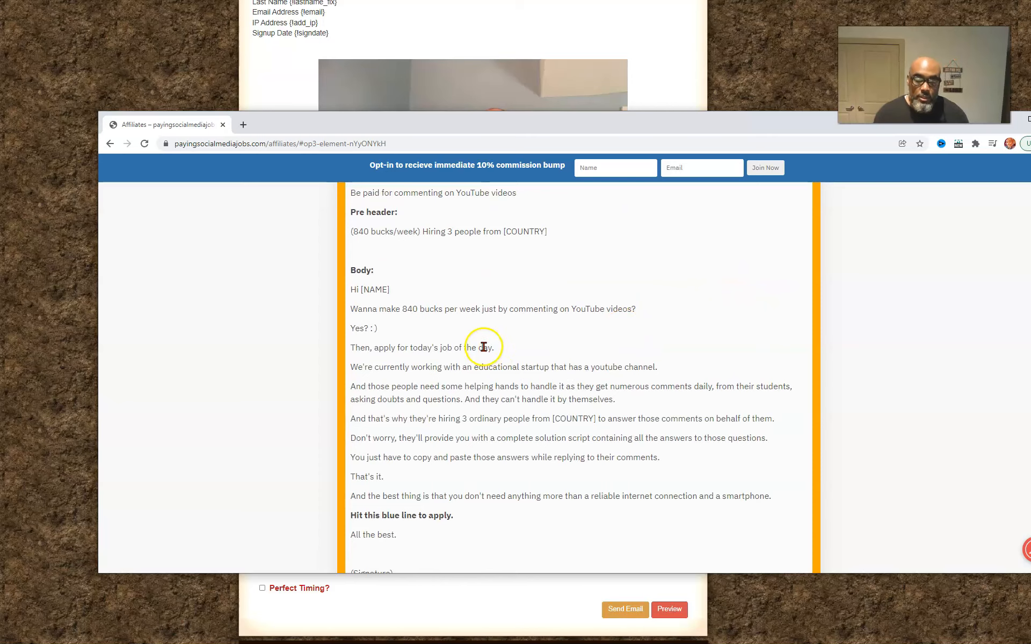
pyautogui.click(145, 33)
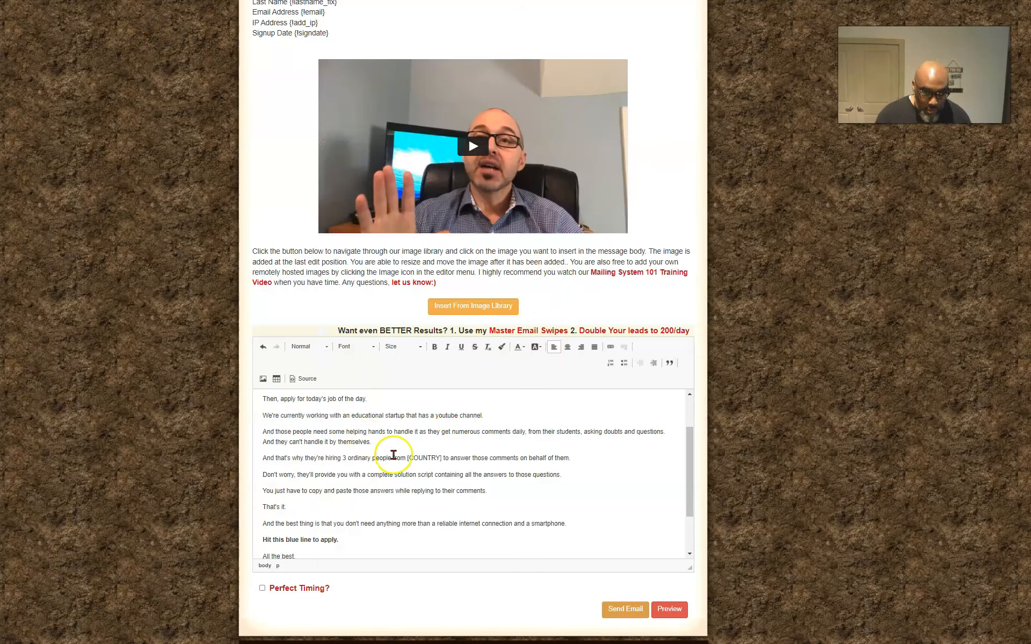
# Set the font size of the entire message body to 18
pyautogui.scroll(-3, 391, 456)
pyautogui.moveTo(636, 552); pyautogui.dragTo(236, 352)
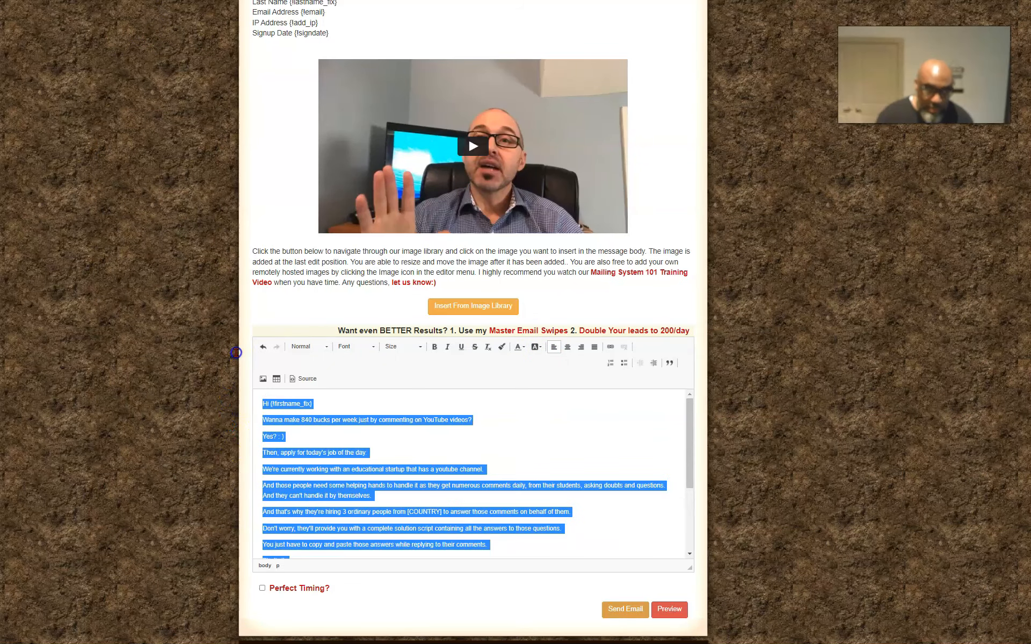
pyautogui.click(417, 346)
pyautogui.click(389, 410)
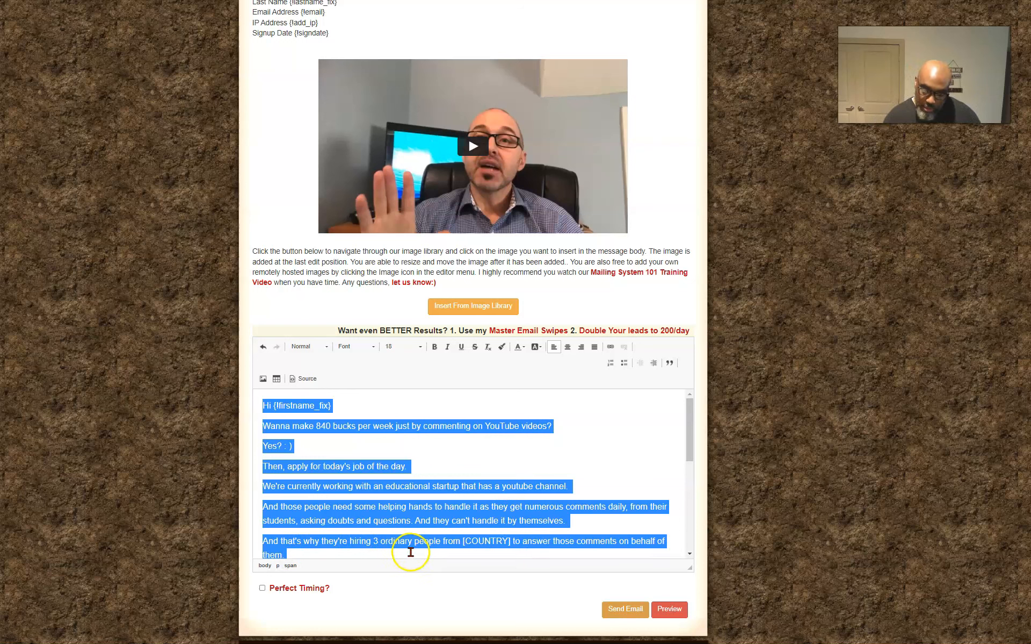
# Replace the [COUNTRY] placeholder in the sentence about hiring 3 ordinary people with "your country"
pyautogui.click(514, 541)
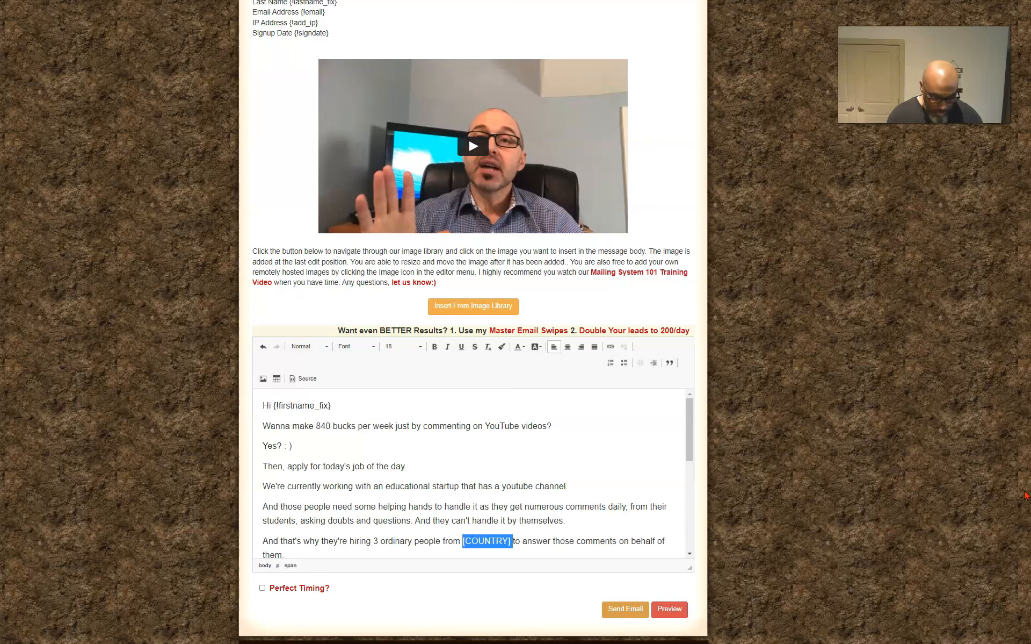
pyautogui.write('the')
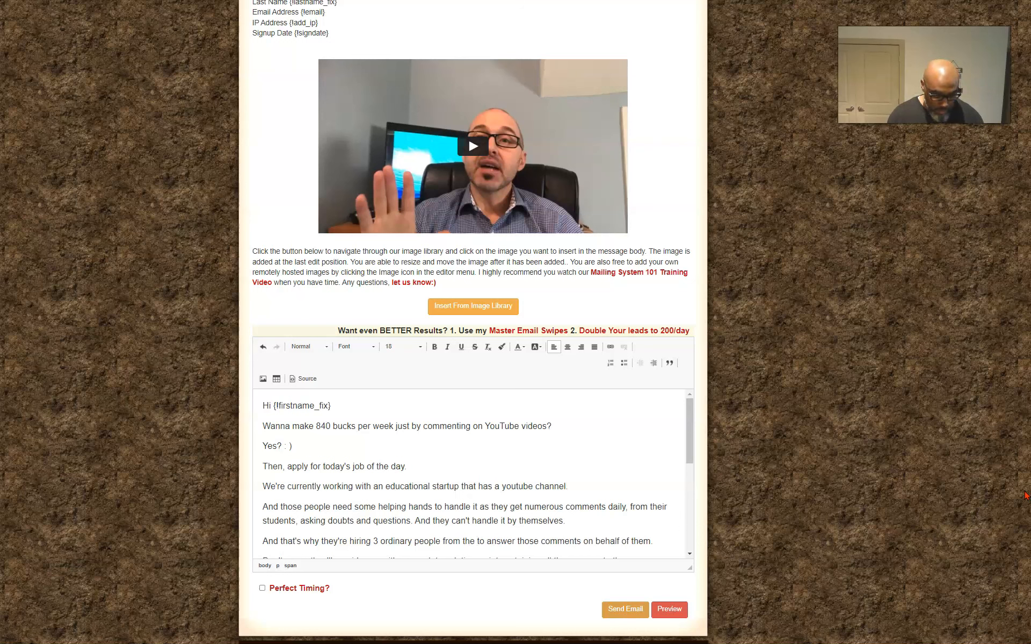
pyautogui.write('U')
pyautogui.press('BackSpace')
pyautogui.press('BackSpace')
pyautogui.press('BackSpace')
pyautogui.press('BackSpace')
pyautogui.press('BackSpace')
pyautogui.press('BackSpace')
pyautogui.write('your country')
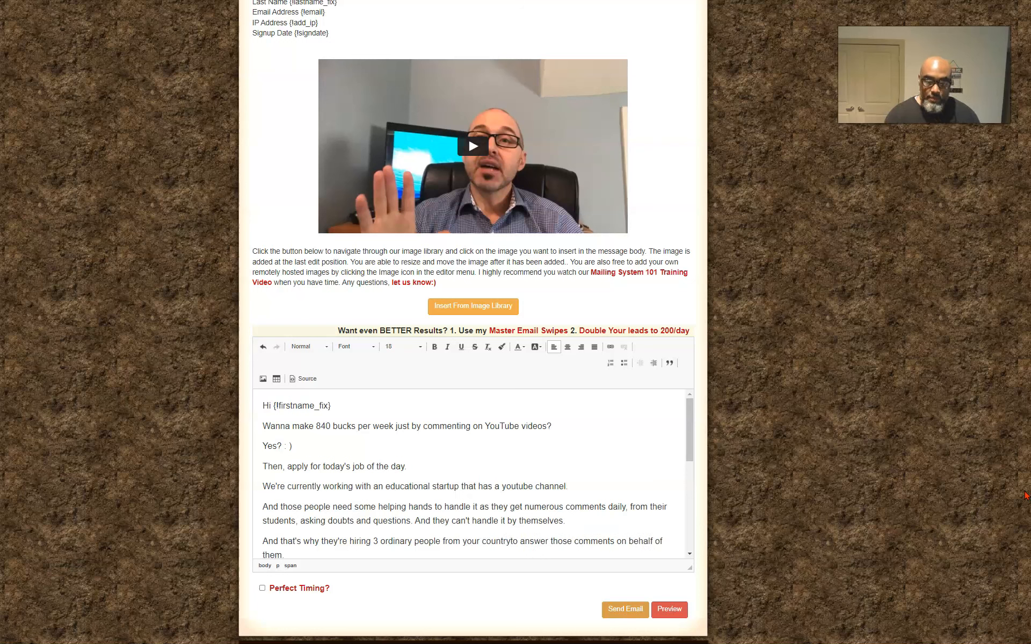
# Check the affiliate link under the Email 2 swipe, and go back to the ClickBank marketplace's E-business & E-marketing results
pyautogui.scroll(-10, 566, 537)
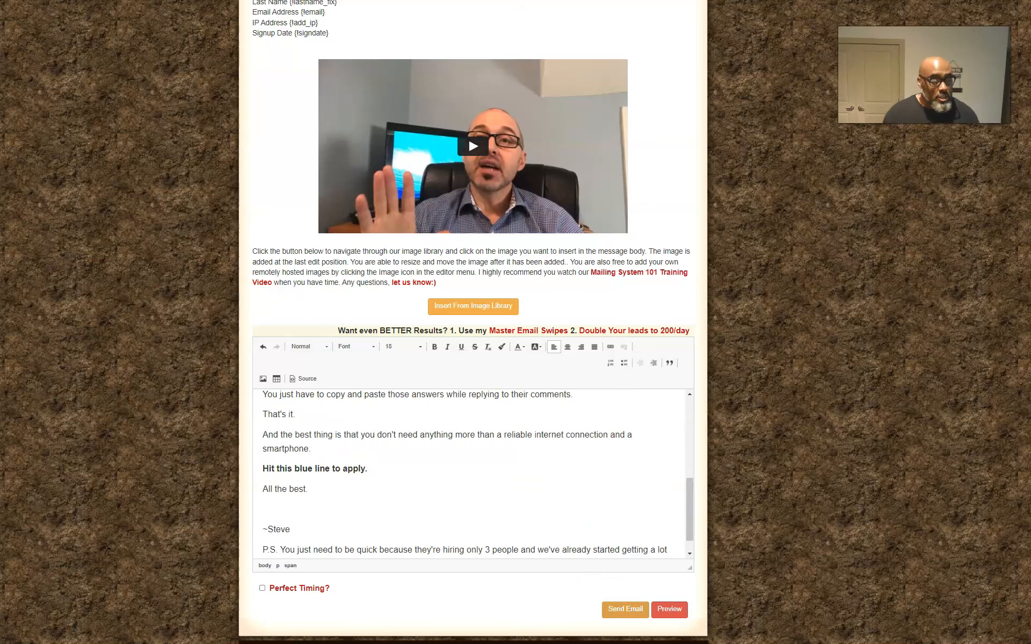
pyautogui.hotkey('alt', 'Tab')
pyautogui.scroll(-5, 494, 479)
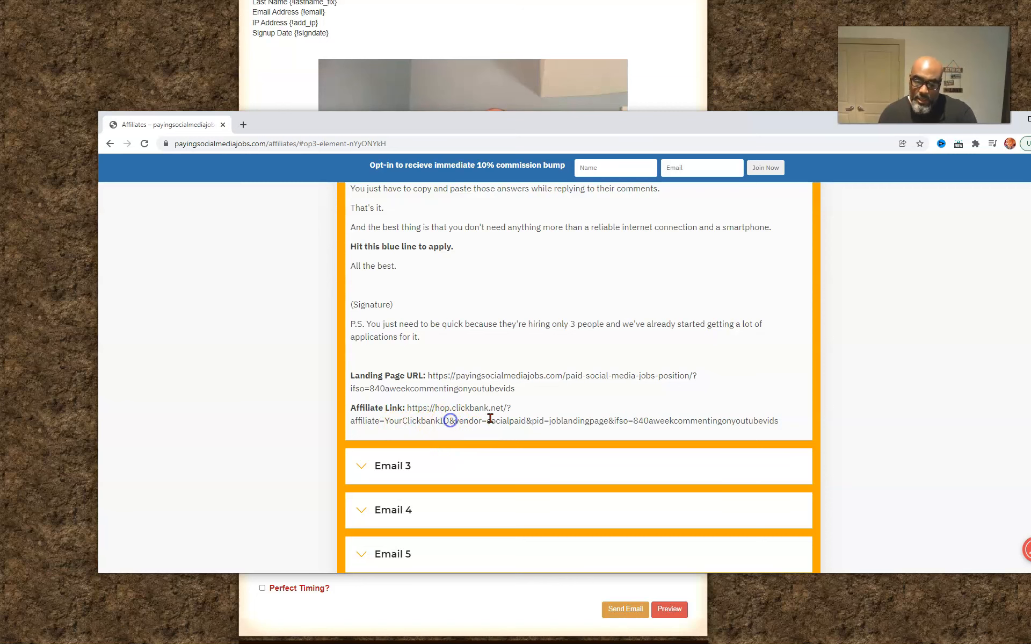
pyautogui.scroll(7, 612, 269)
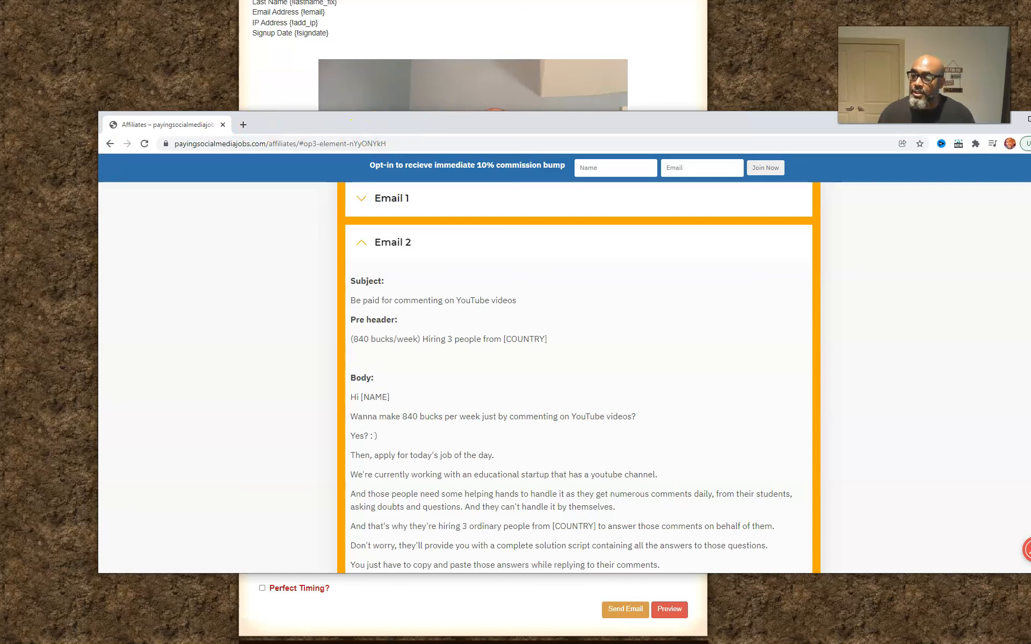
pyautogui.click(110, 143)
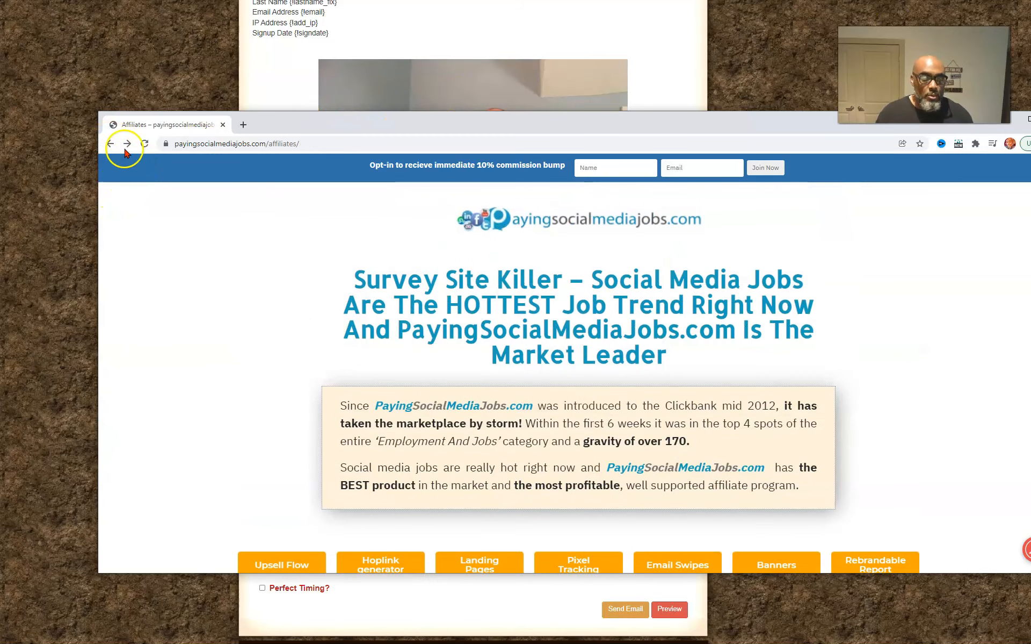
pyautogui.click(109, 144)
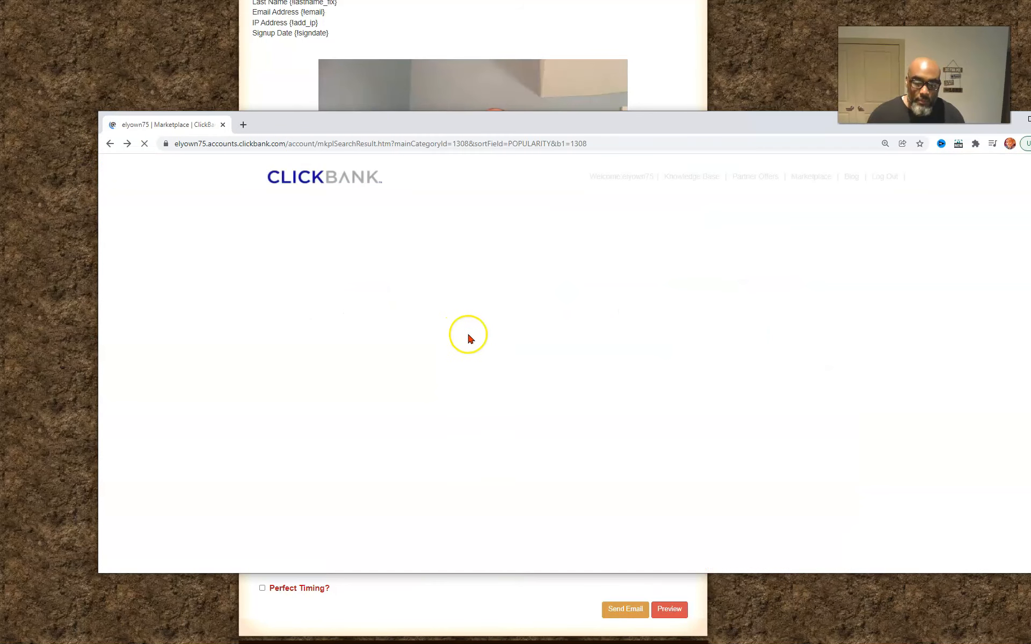
pyautogui.scroll(3, 538, 320)
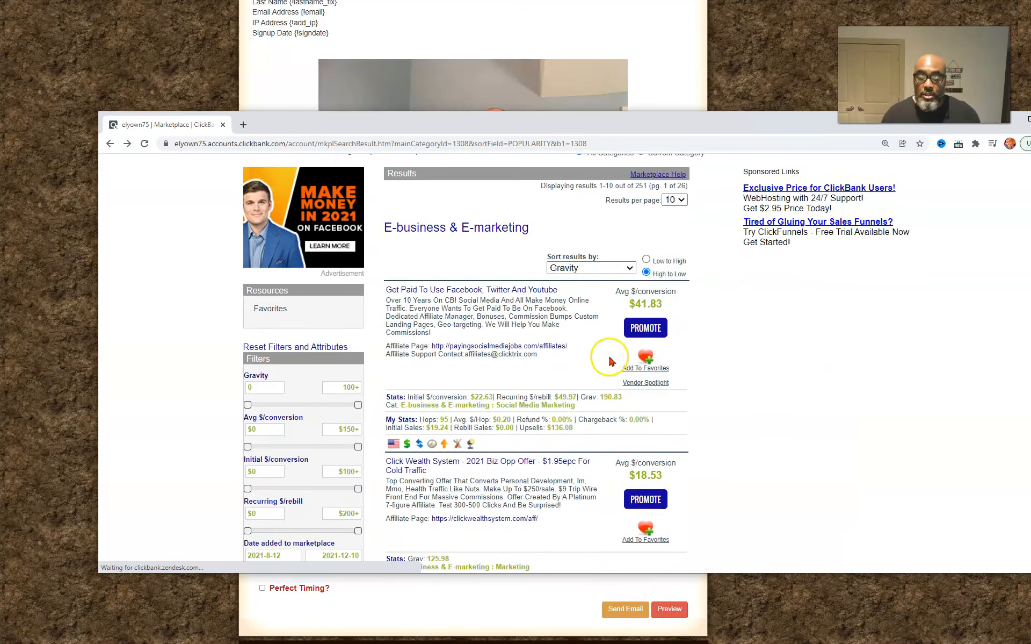
# Generate a HopLink for "Get Paid To Use Facebook, Twitter And Youtube" with the tracking ID mlgs, and copy it
pyautogui.click(655, 334)
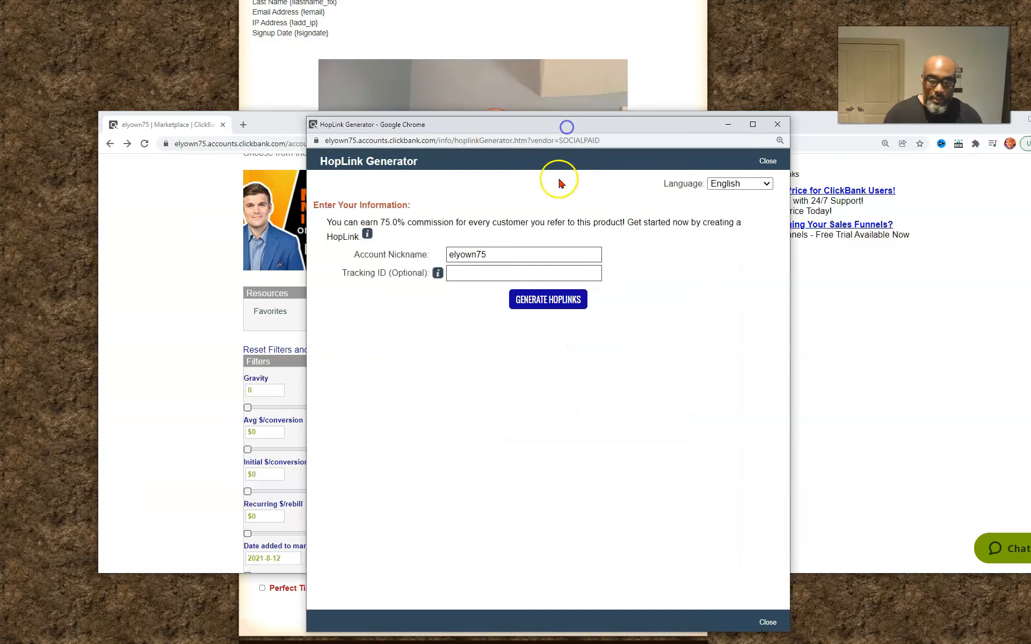
pyautogui.click(467, 277)
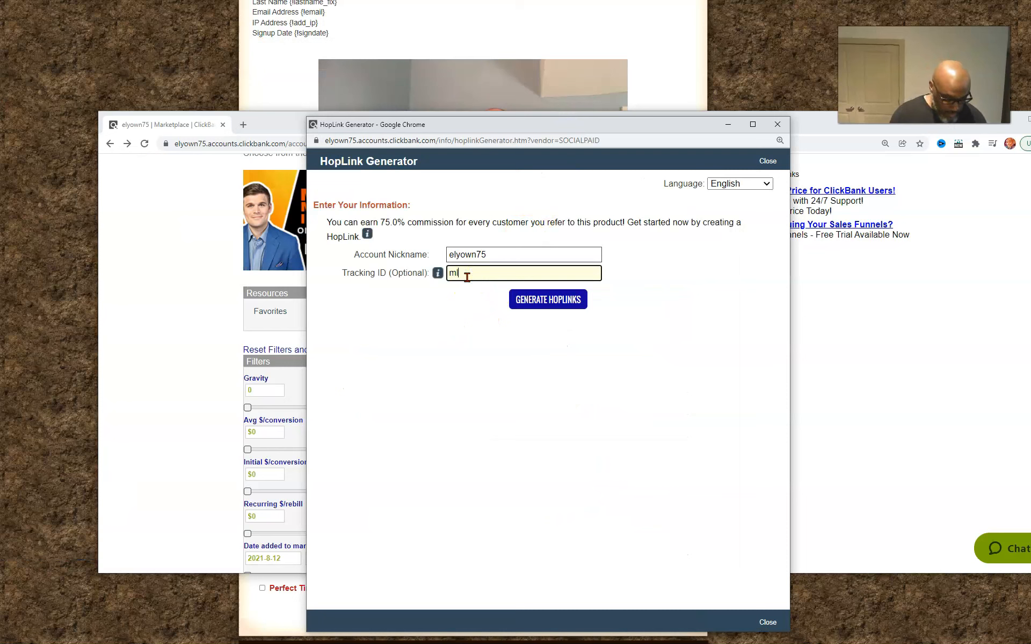
pyautogui.write('mlgs')
pyautogui.click(543, 301)
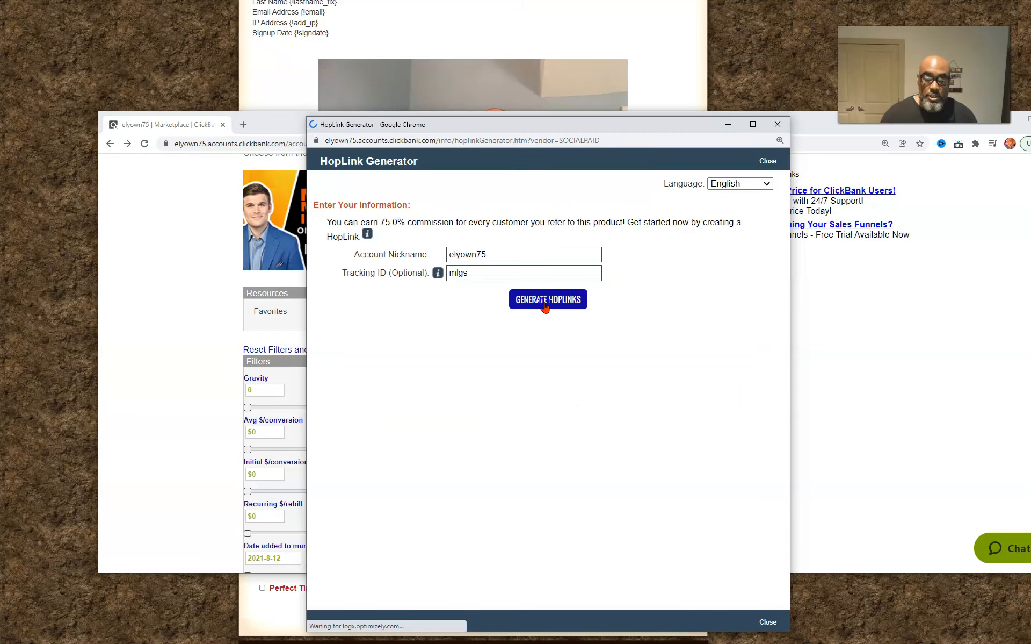
pyautogui.click(726, 396)
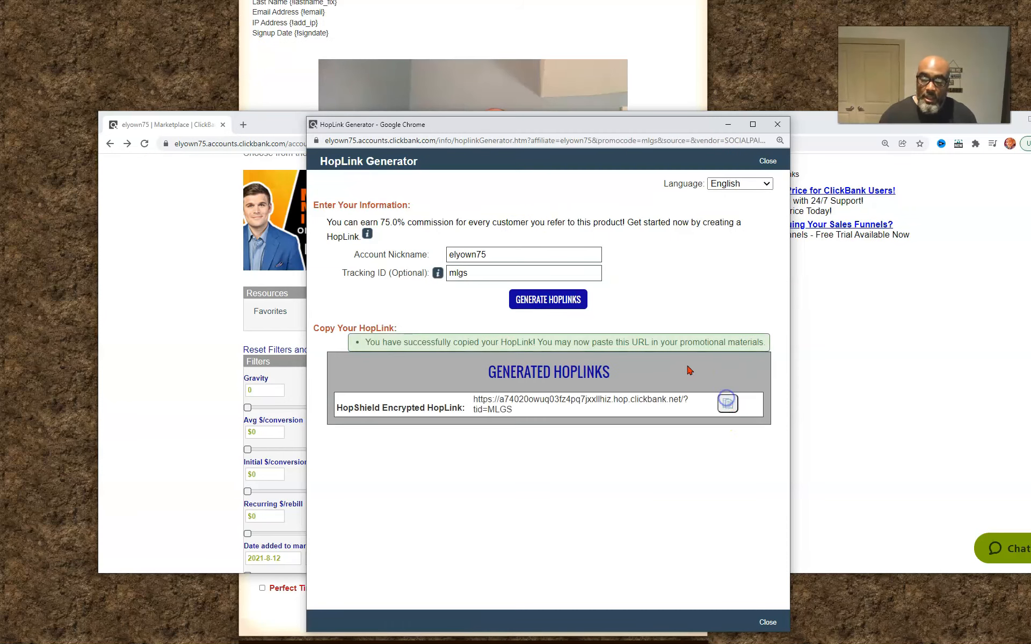
# Add a link on the mailing's "Hit this blue line to apply." line, using the copied HopLink as its URL
pyautogui.click(290, 71)
pyautogui.scroll(-1, 382, 432)
pyautogui.click(369, 448)
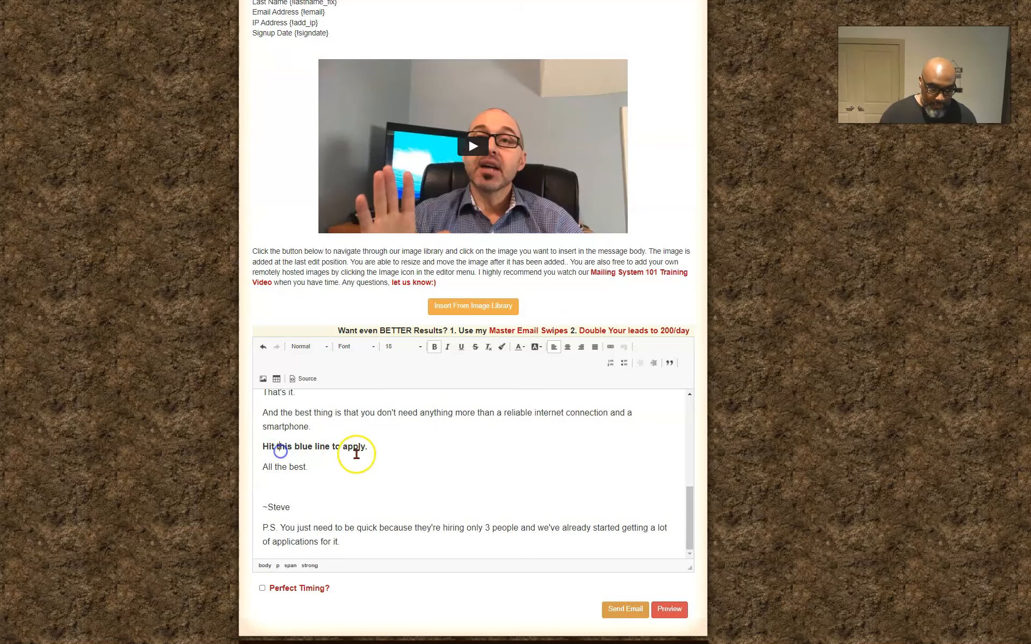
pyautogui.moveTo(367, 447); pyautogui.dragTo(302, 448)
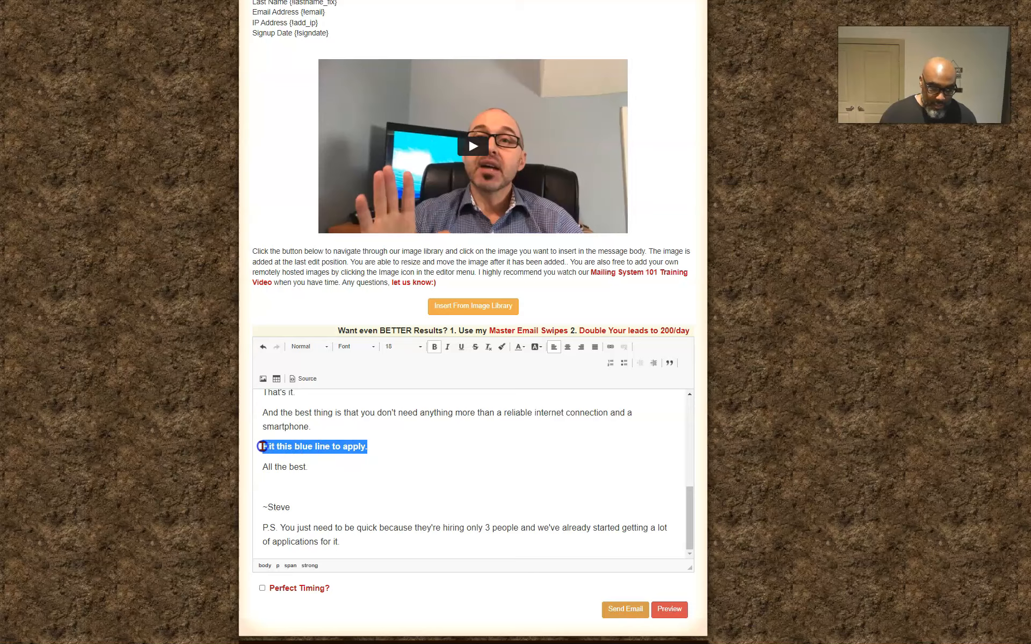
pyautogui.scroll(2, 798, 506)
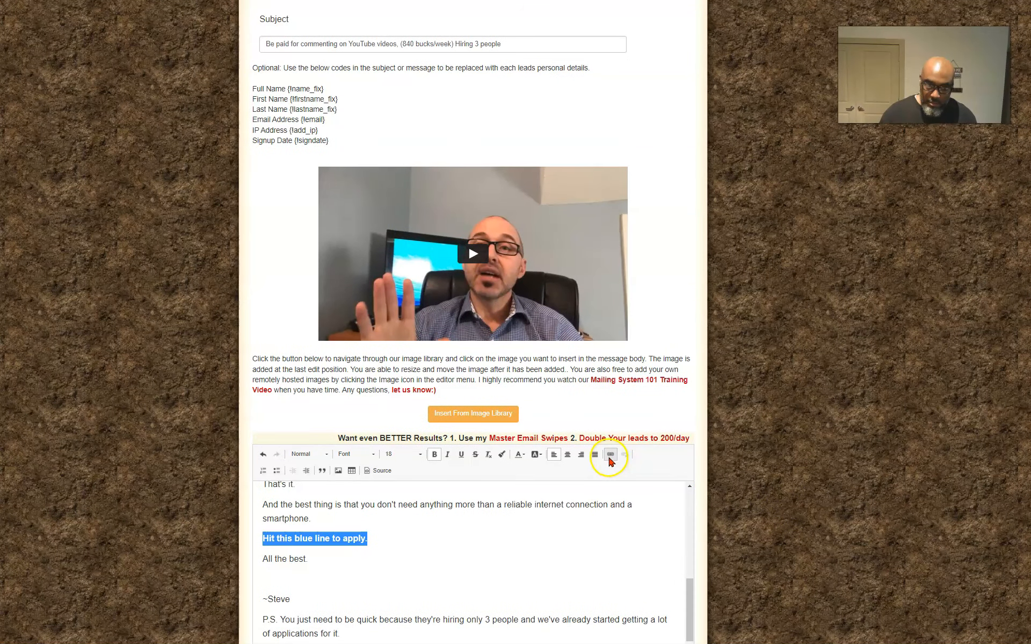
pyautogui.click(611, 455)
pyautogui.hotkey('ctrl', 'v')
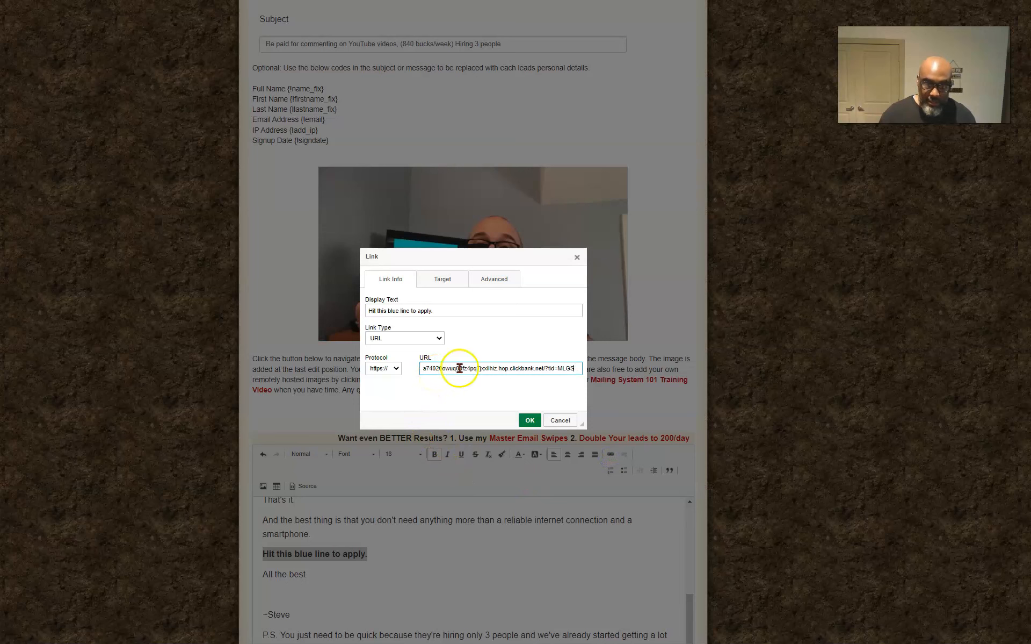
# Set the link's target to New Window (_blank) and apply the link to the text
pyautogui.click(442, 278)
pyautogui.click(412, 310)
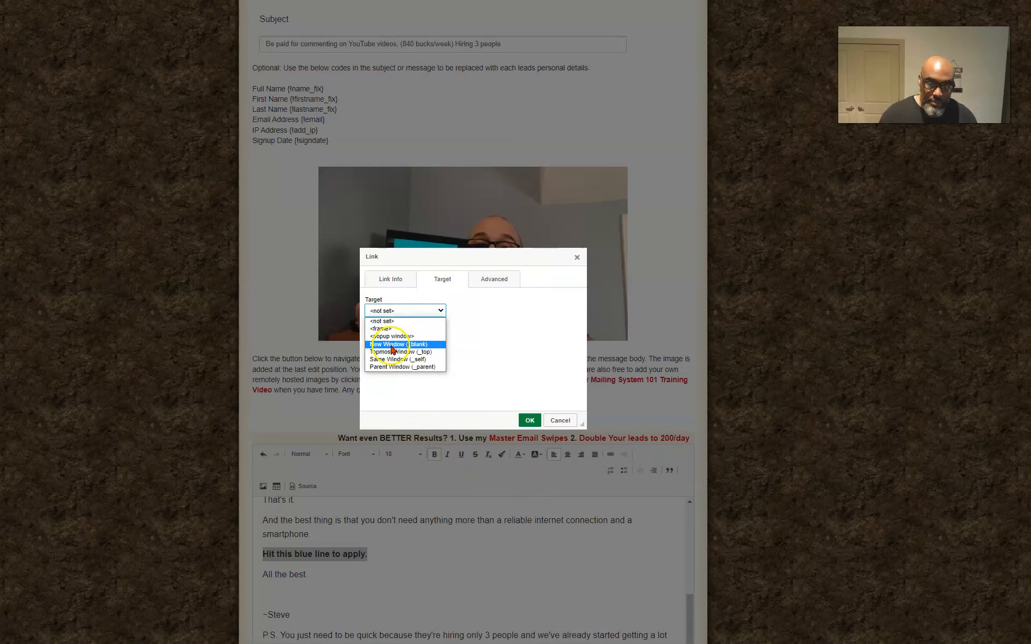
pyautogui.click(398, 344)
pyautogui.click(528, 421)
pyautogui.scroll(-2, 502, 557)
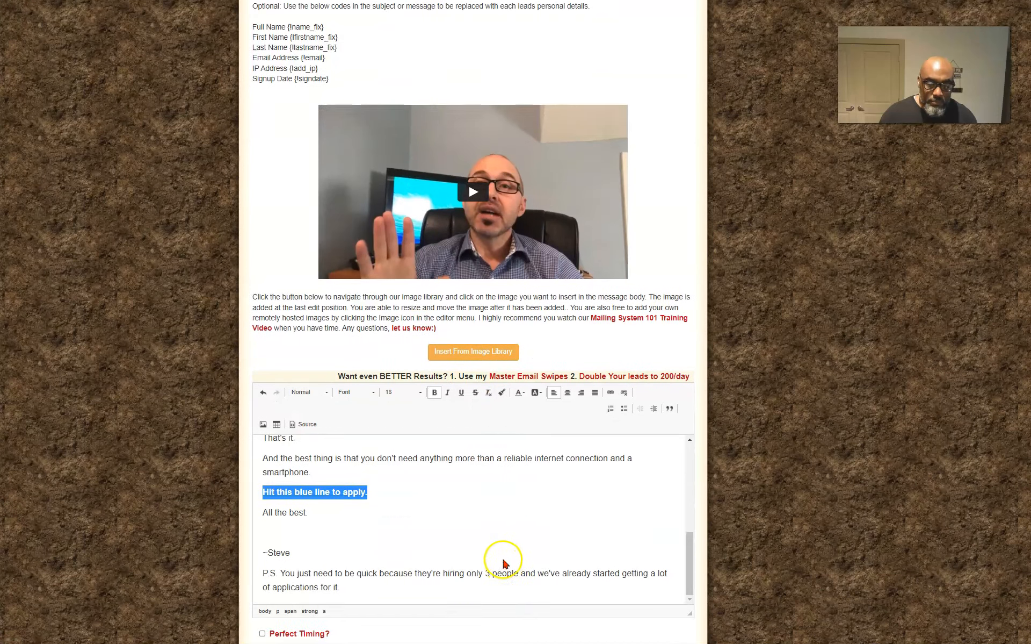
pyautogui.click(469, 491)
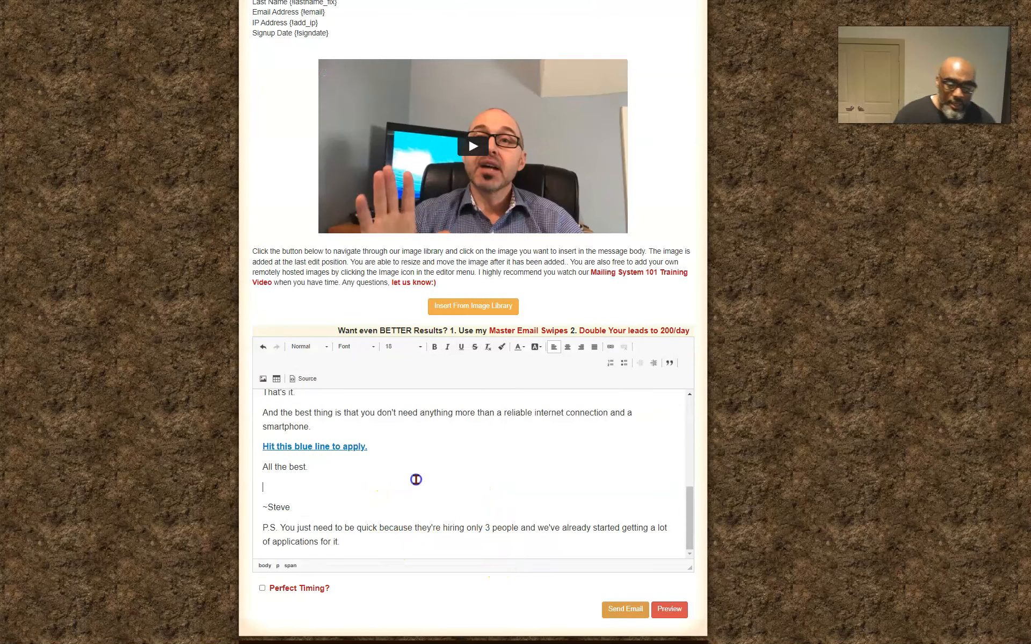
# Insert the line "Skip the Small Talk and Click Here" below "Yes? : )" in the message body
pyautogui.scroll(10, 416, 479)
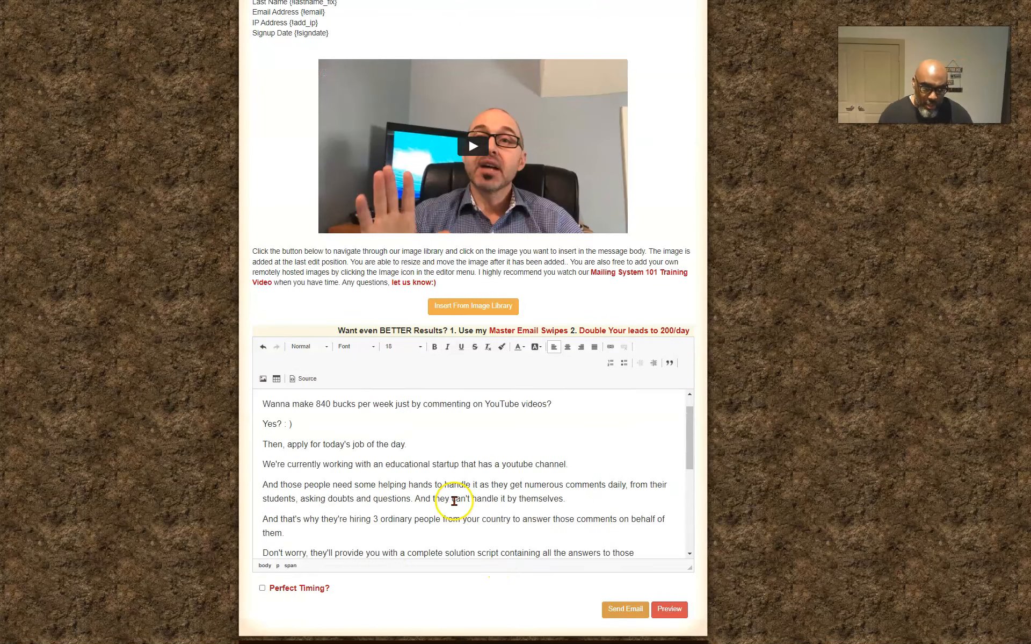
pyautogui.scroll(3, 370, 461)
pyautogui.scroll(-2, 344, 531)
pyautogui.scroll(1, 346, 532)
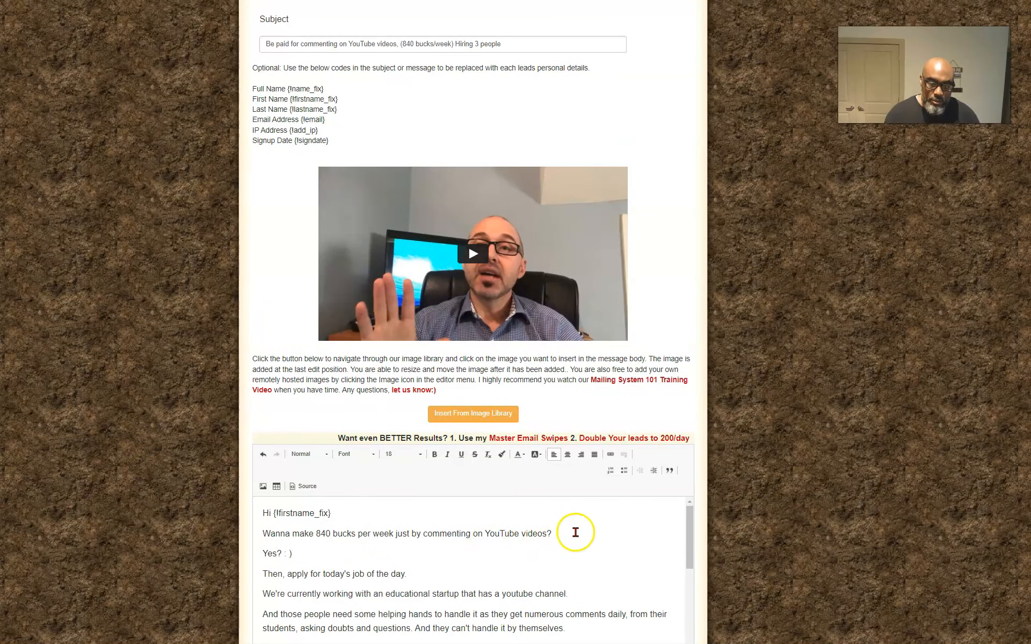
pyautogui.press('Return')
pyautogui.press('Return')
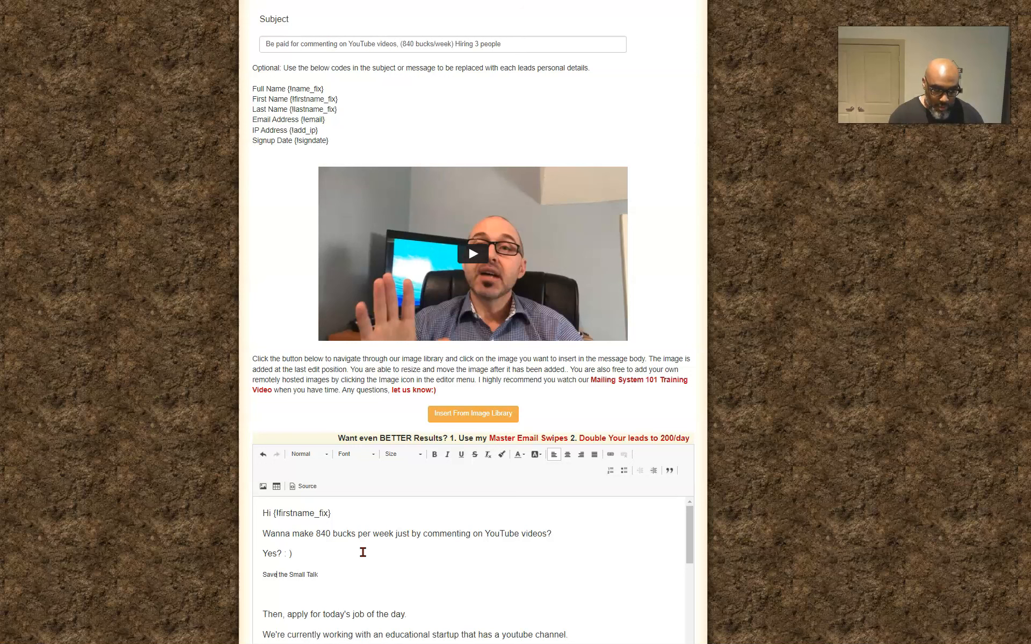
pyautogui.press('BackSpace')
pyautogui.press('BackSpace')
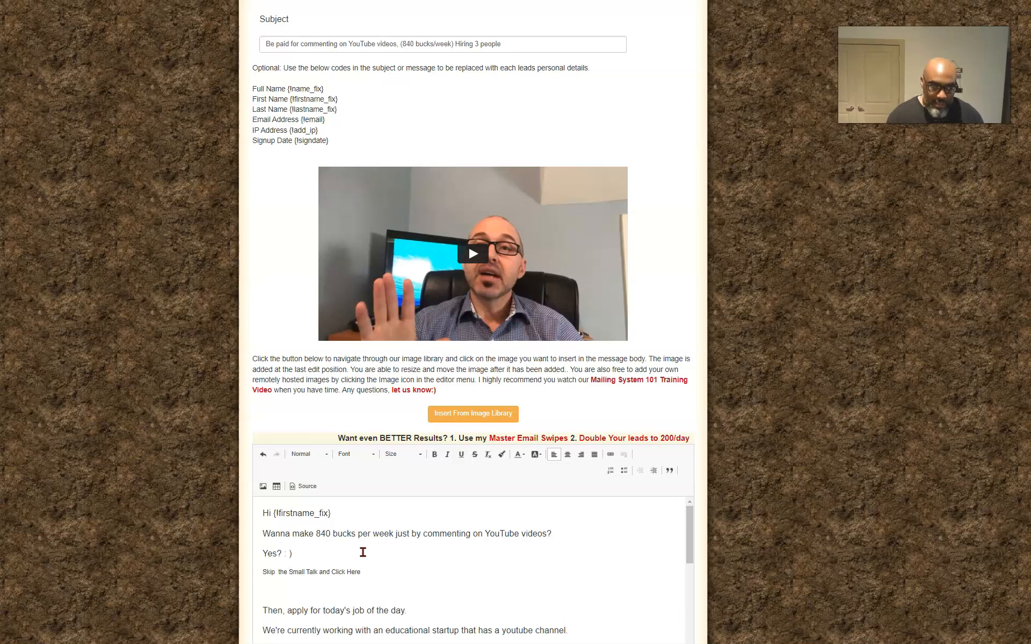
# Set the font size of the "Skip the Small Talk and Click Here" line to 18
pyautogui.moveTo(362, 572); pyautogui.dragTo(307, 571)
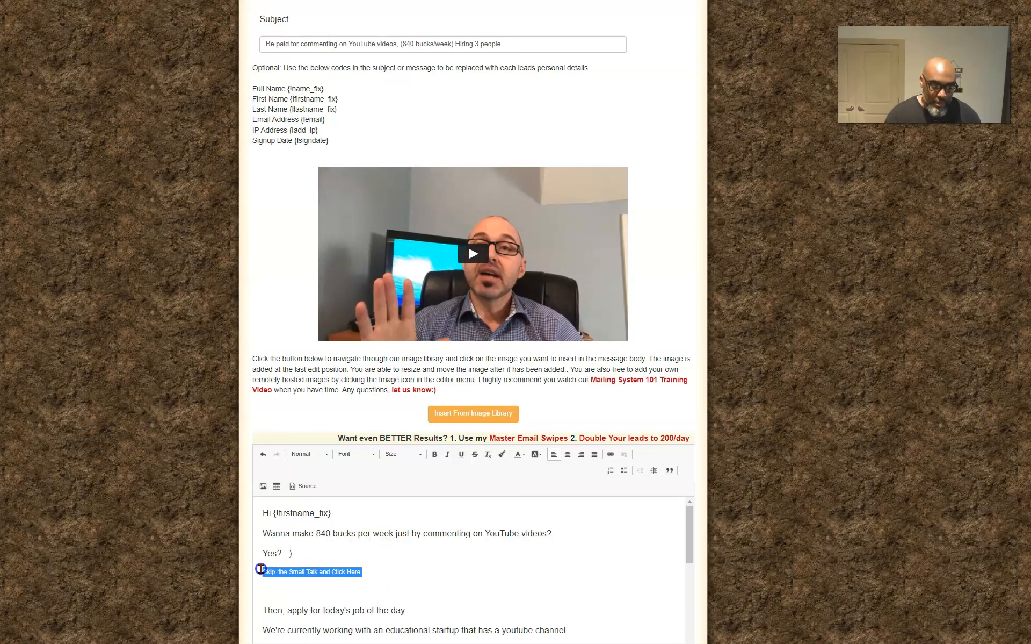
pyautogui.scroll(1, 462, 487)
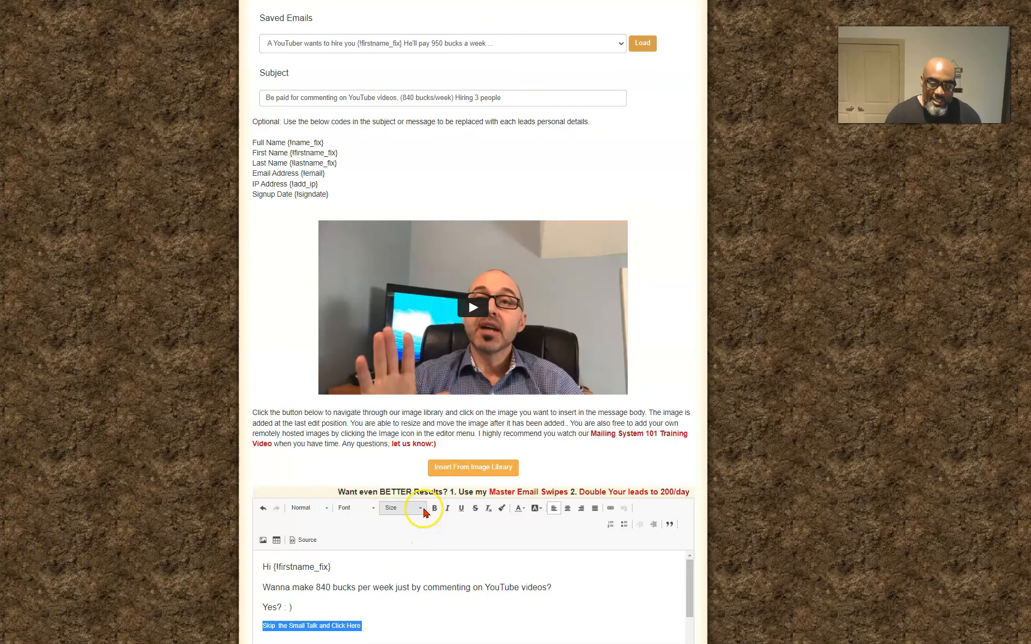
pyautogui.click(423, 509)
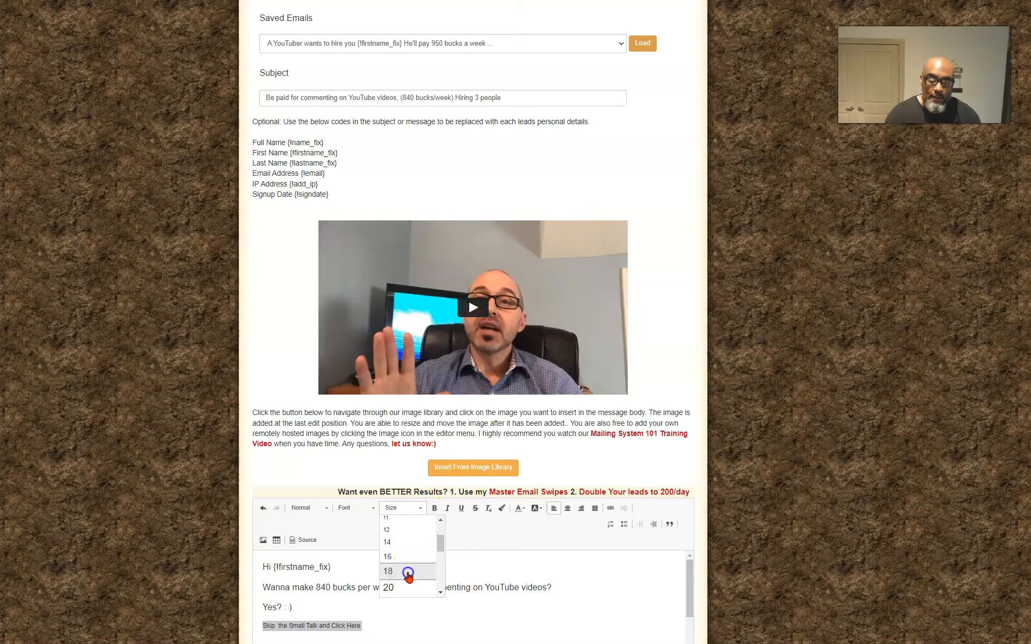
pyautogui.click(408, 572)
pyautogui.scroll(-2, 483, 590)
pyautogui.scroll(1, 483, 586)
# Remove the blank line between "Skip the Small Talk and Click Here" and "Then, apply for today's job of the day."
pyautogui.click(490, 582)
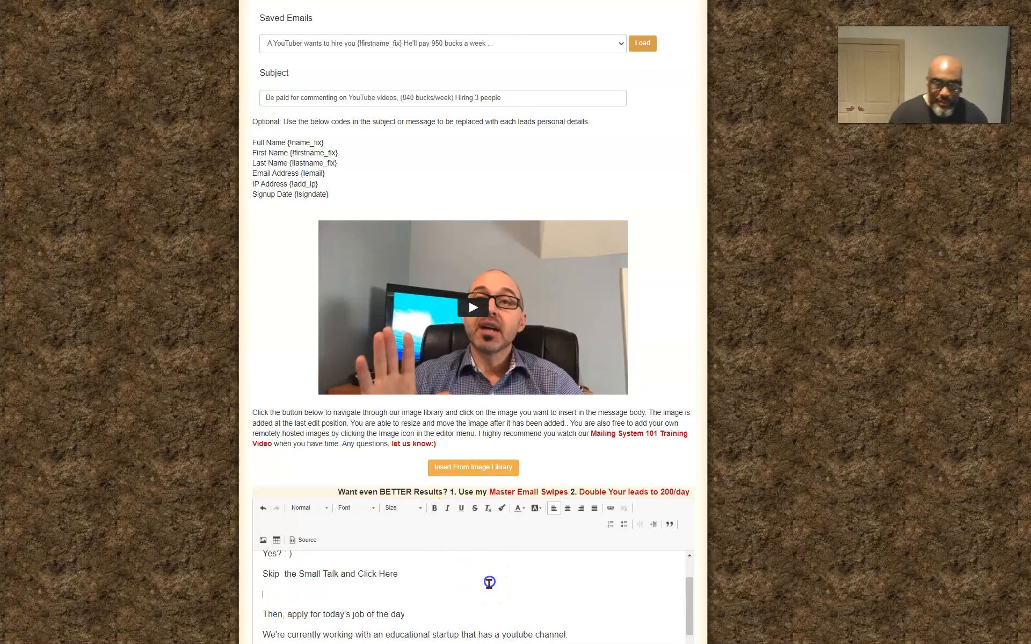
pyautogui.scroll(1, 419, 570)
pyautogui.scroll(-1, 324, 626)
pyautogui.click(284, 590)
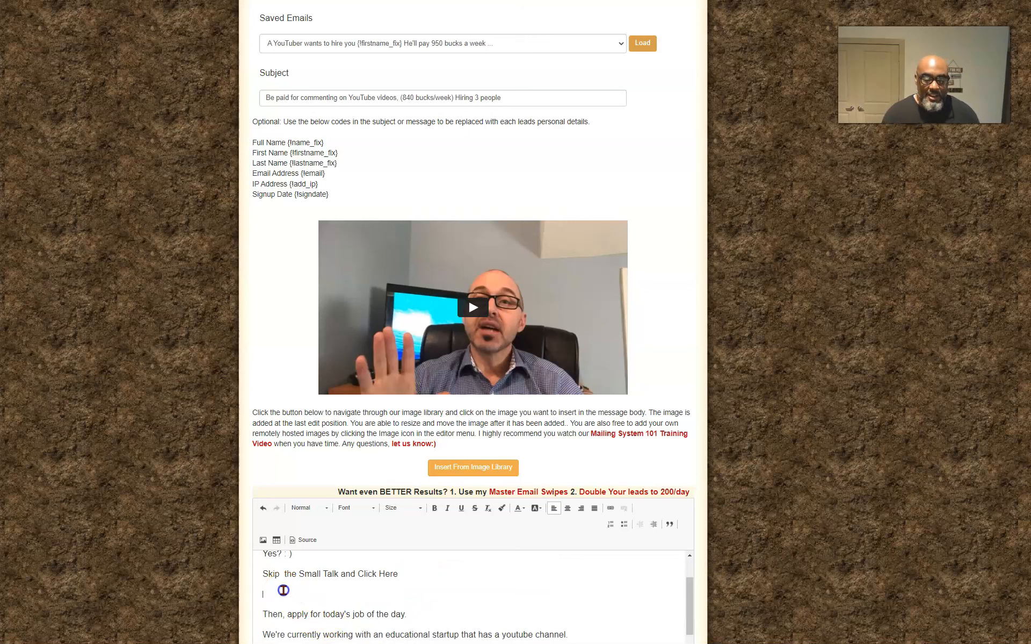
pyautogui.press('BackSpace')
pyautogui.click(414, 573)
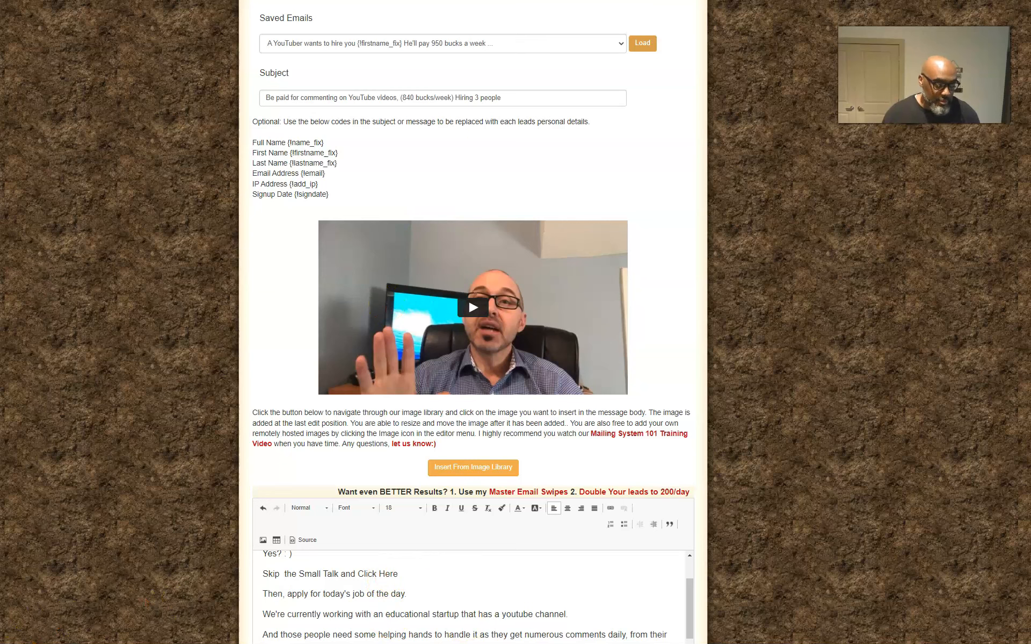
# Add a link on the "Skip the Small Talk and Click Here" line, using the copied ClickBank HopLink as its URL
pyautogui.hotkey('alt', 'Tab')
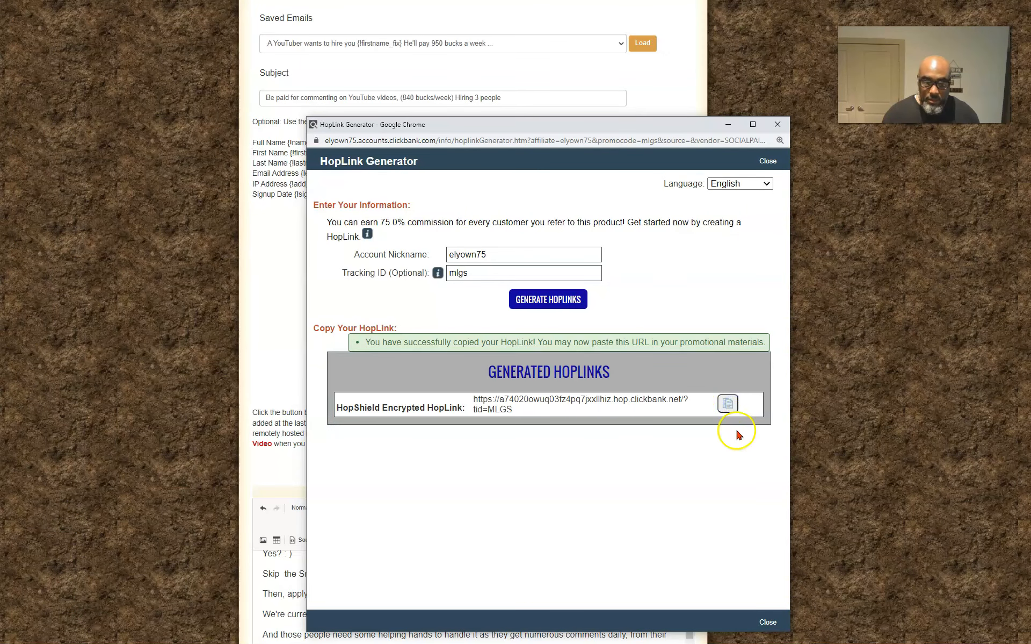
pyautogui.click(271, 469)
pyautogui.moveTo(398, 574); pyautogui.dragTo(274, 574)
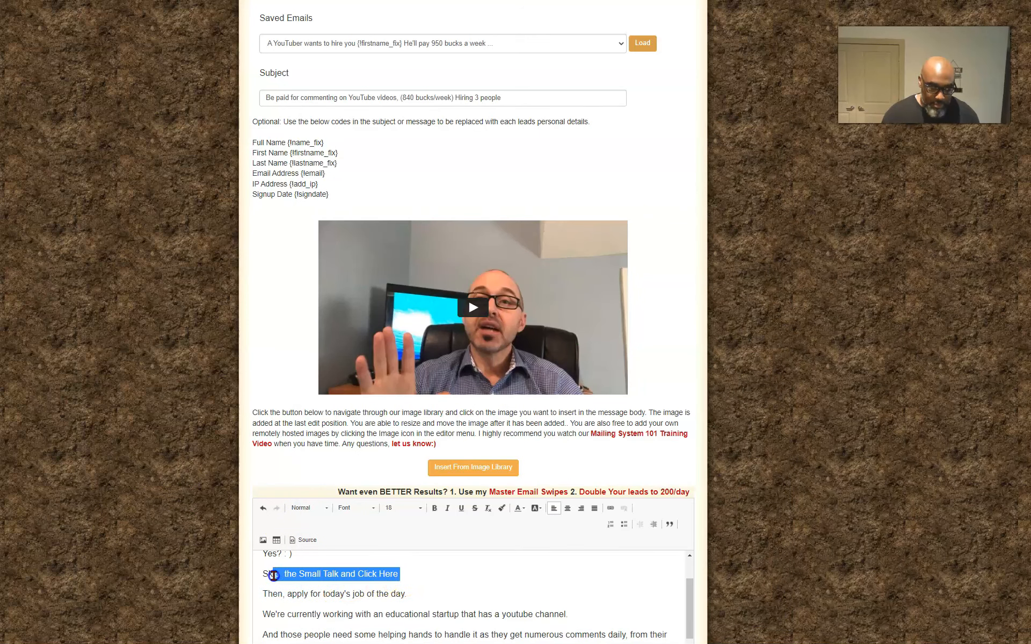
pyautogui.click(612, 509)
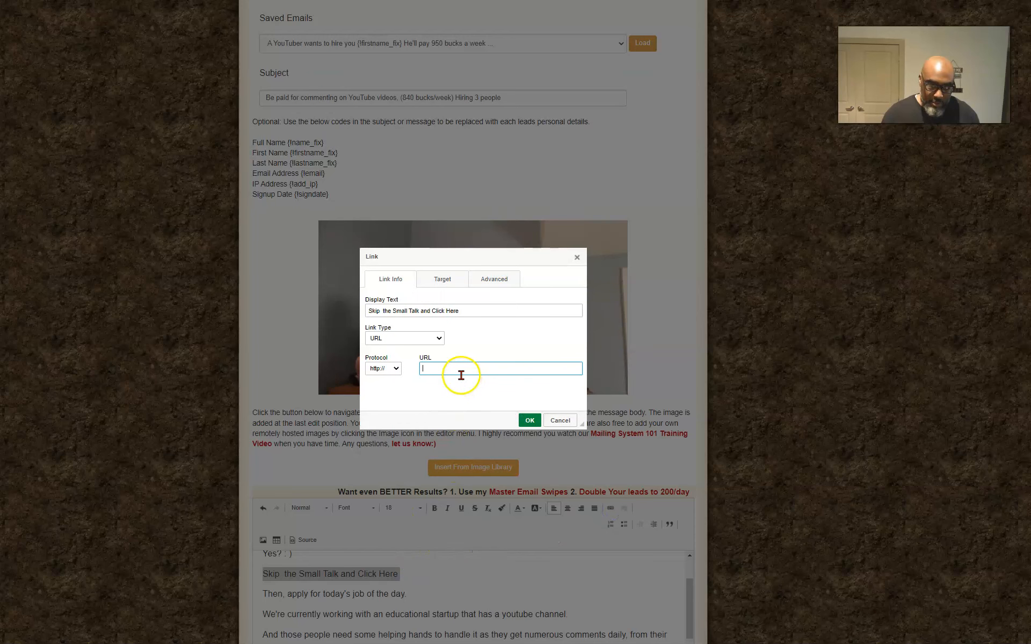
pyautogui.hotkey('ctrl', 'v')
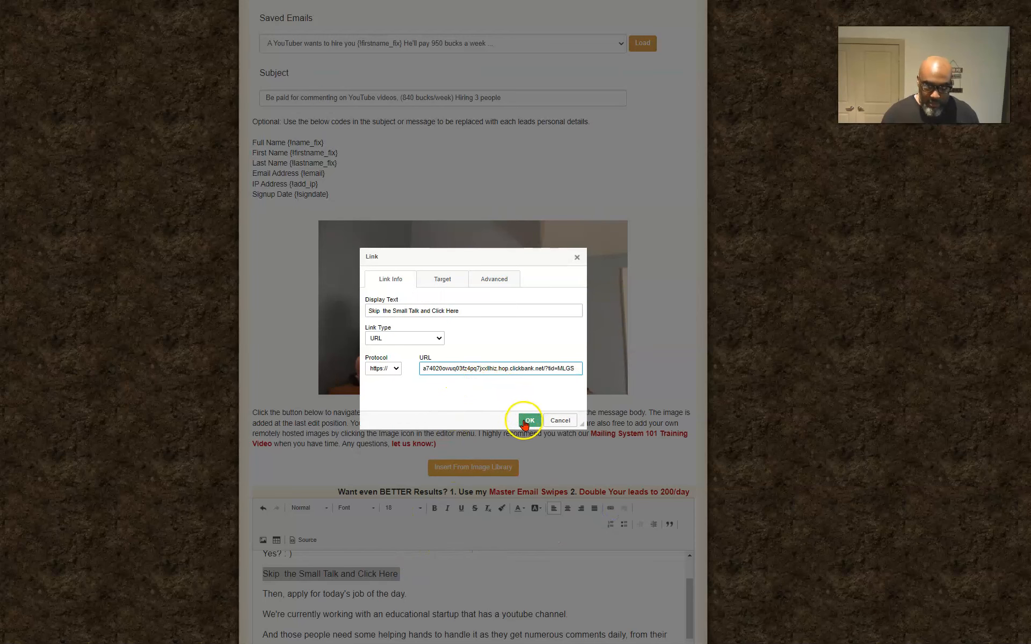
pyautogui.click(529, 419)
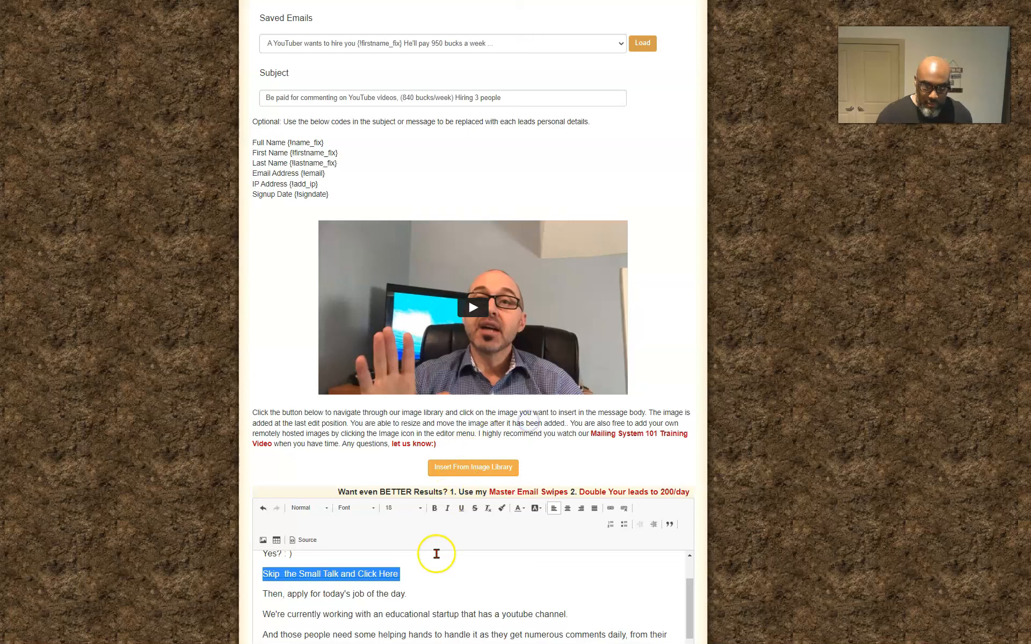
# Set the target of the "Skip the Small Talk and Click Here" link to New Window (_blank) and apply it
pyautogui.doubleClick(352, 575)
pyautogui.click(439, 280)
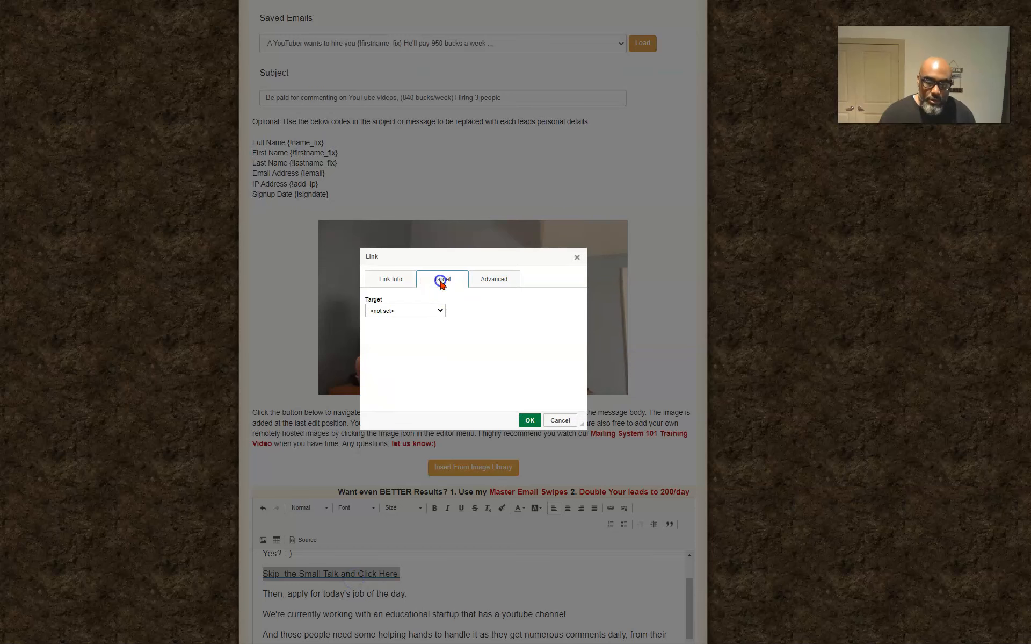
pyautogui.click(406, 310)
pyautogui.click(387, 344)
pyautogui.click(530, 420)
pyautogui.click(442, 586)
# Bold the "Skip the Small Talk and Click Here" link and the sender's signature line near the message's end
pyautogui.scroll(-1, 442, 584)
pyautogui.scroll(2, 442, 584)
pyautogui.scroll(-2, 414, 565)
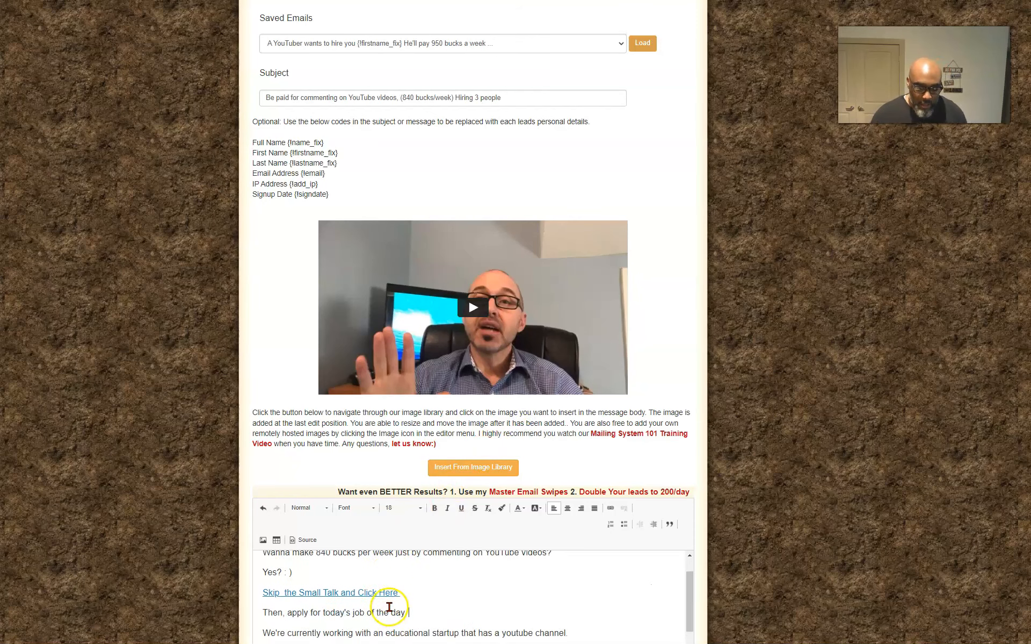
pyautogui.moveTo(400, 574); pyautogui.dragTo(254, 566)
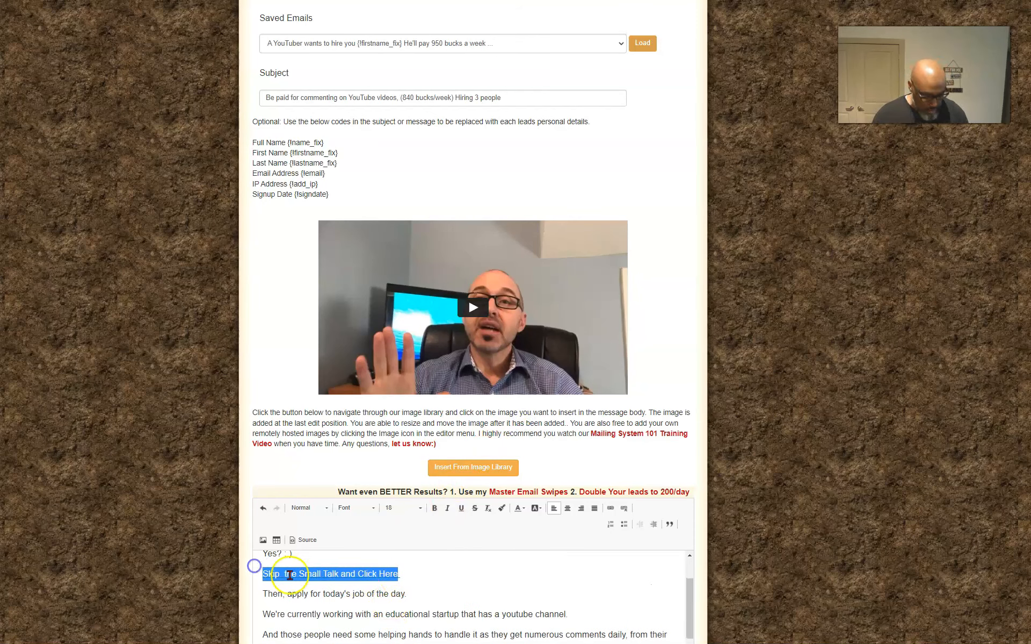
pyautogui.scroll(-5, 454, 563)
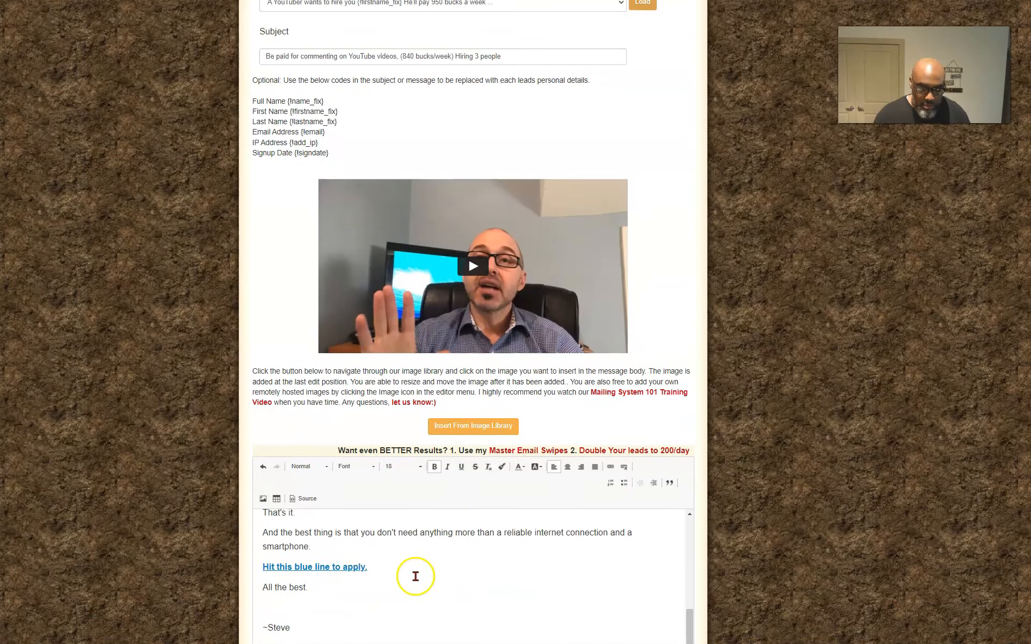
pyautogui.scroll(-3, 416, 575)
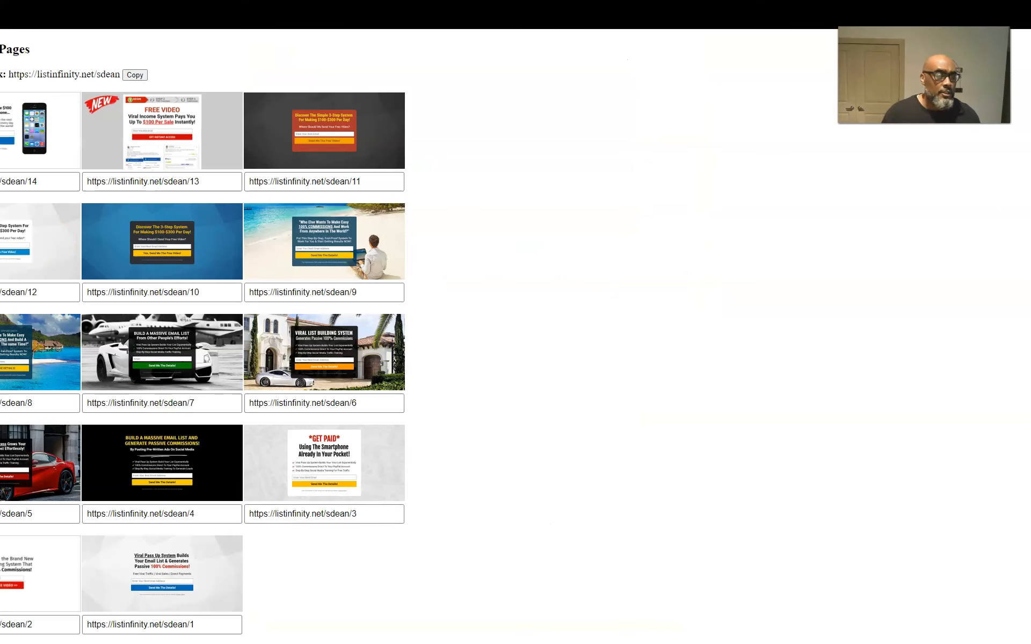
# Switch to the List Infinity capture pages and copy the tracking link
pyautogui.click(135, 75)
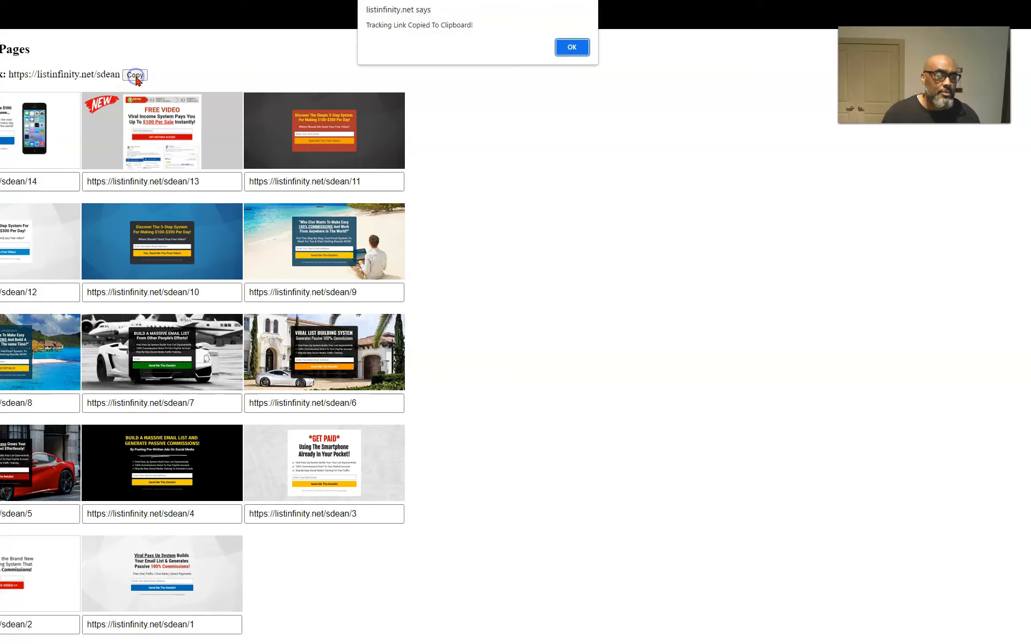
pyautogui.click(578, 52)
pyautogui.click(133, 74)
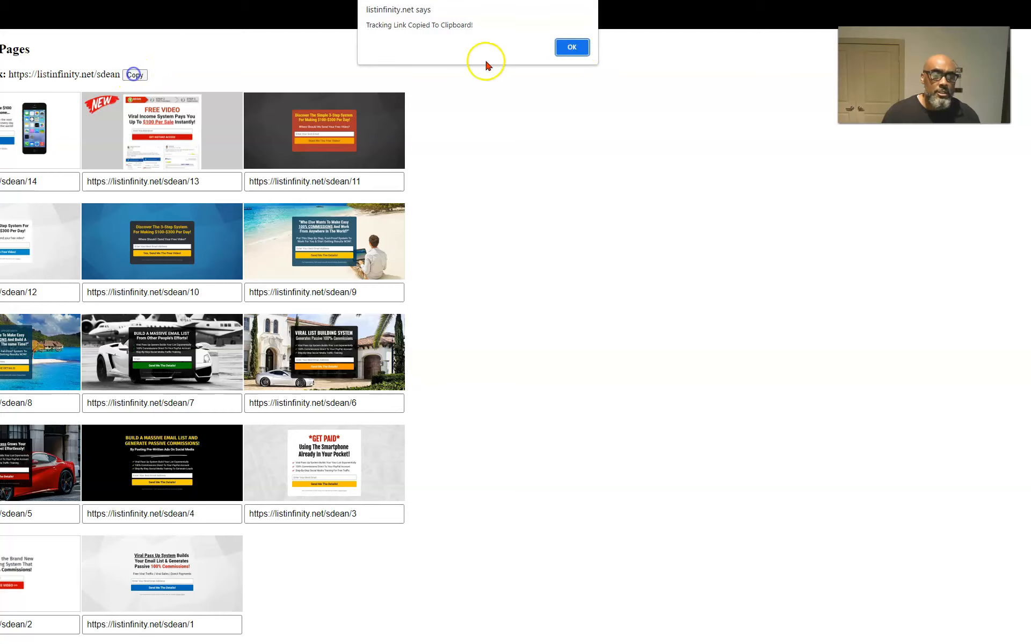
pyautogui.click(573, 47)
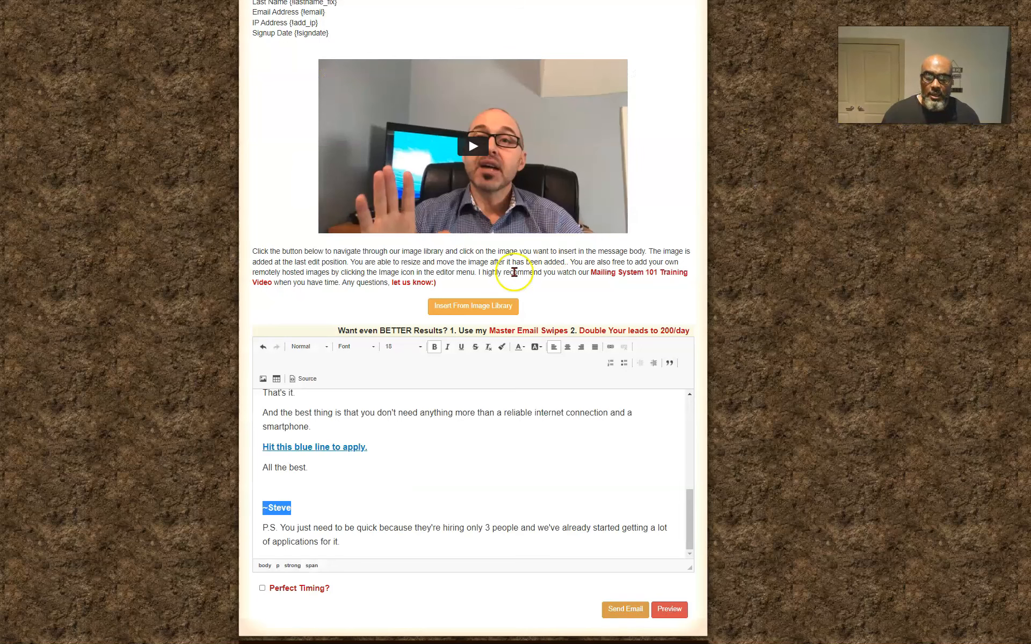
# Return to the mailing and append "Otherwise Click Here for Qucker Commissions" to the end of the P.S. paragraph
pyautogui.moveTo(341, 543); pyautogui.dragTo(279, 522)
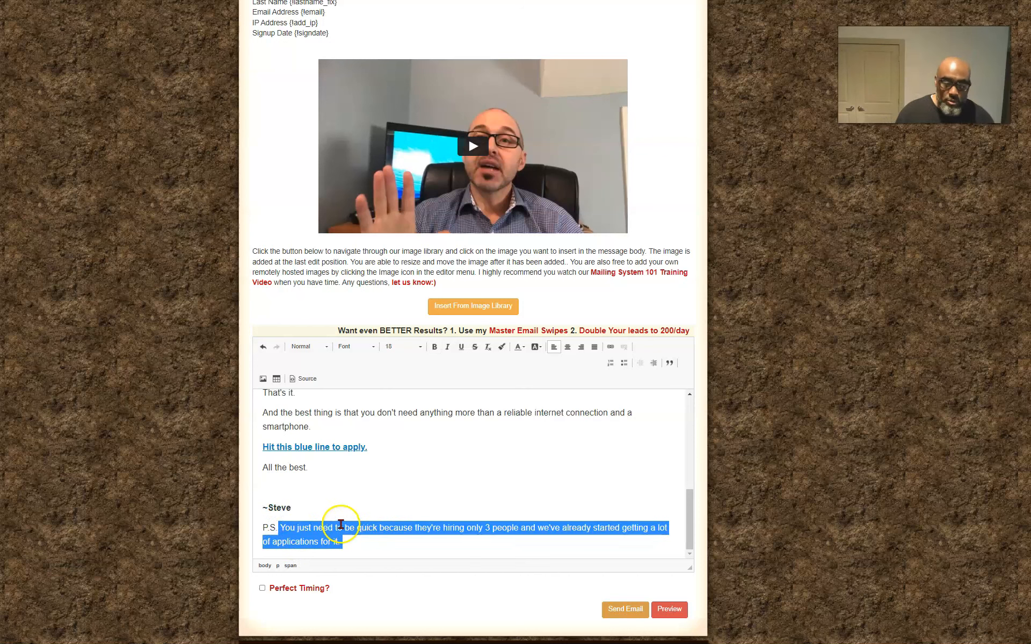
pyautogui.click(284, 530)
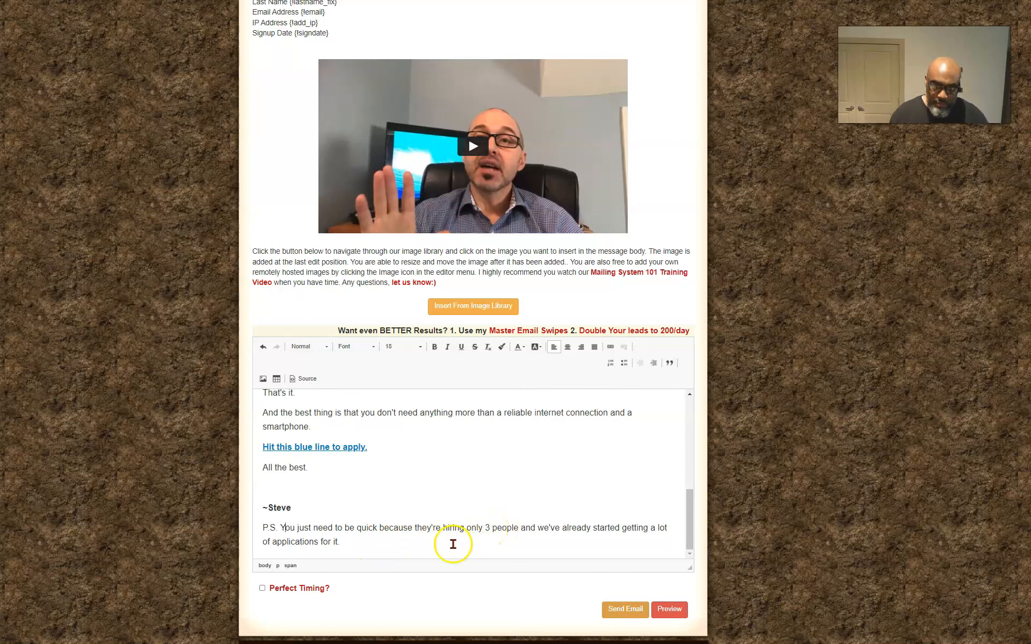
pyautogui.click(352, 541)
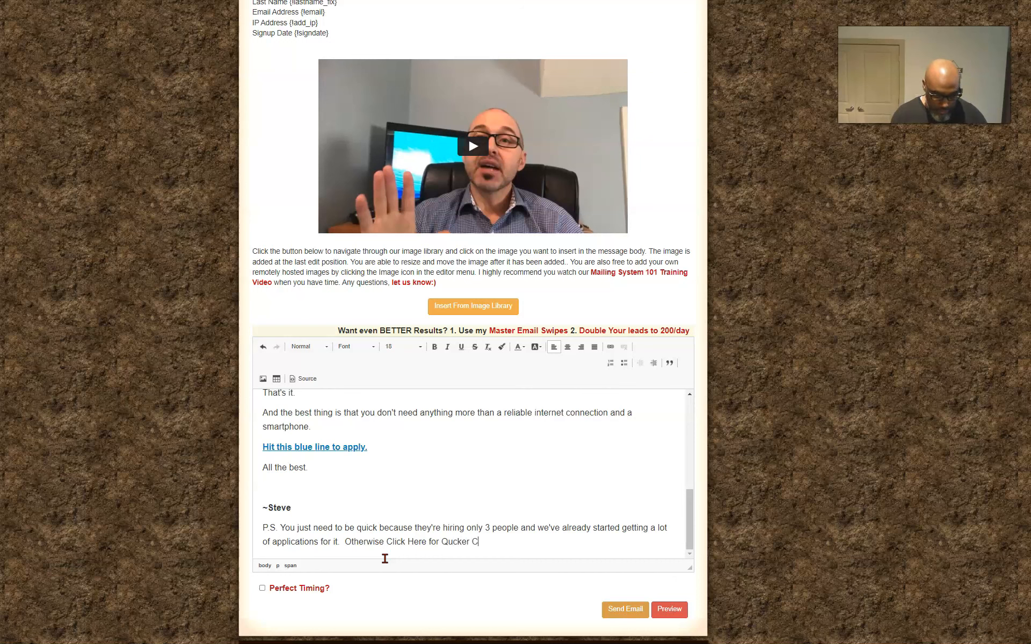
pyautogui.write('ssions')
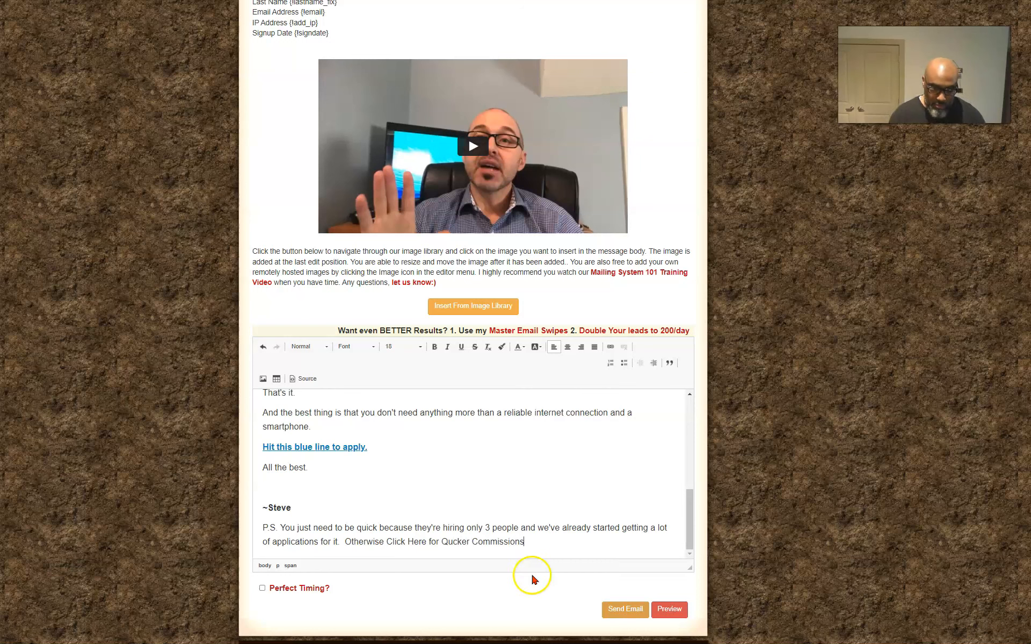
pyautogui.click(513, 544)
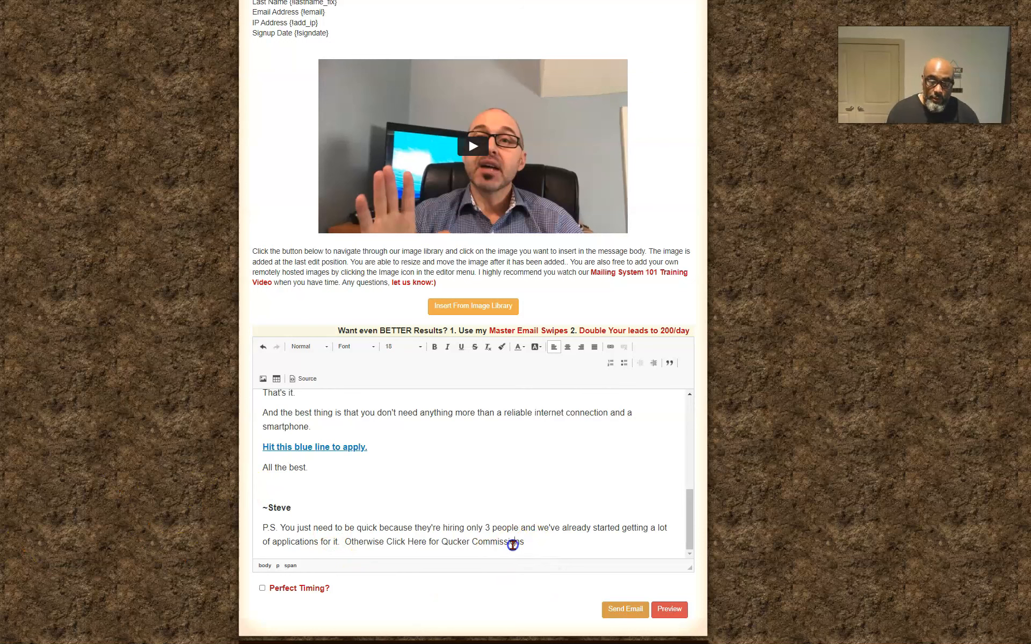
# Copy the List Infinity tracking link again and use it as the link URL for "Otherwise Click Here for Qucker Commissions"
pyautogui.moveTo(526, 542); pyautogui.dragTo(342, 544)
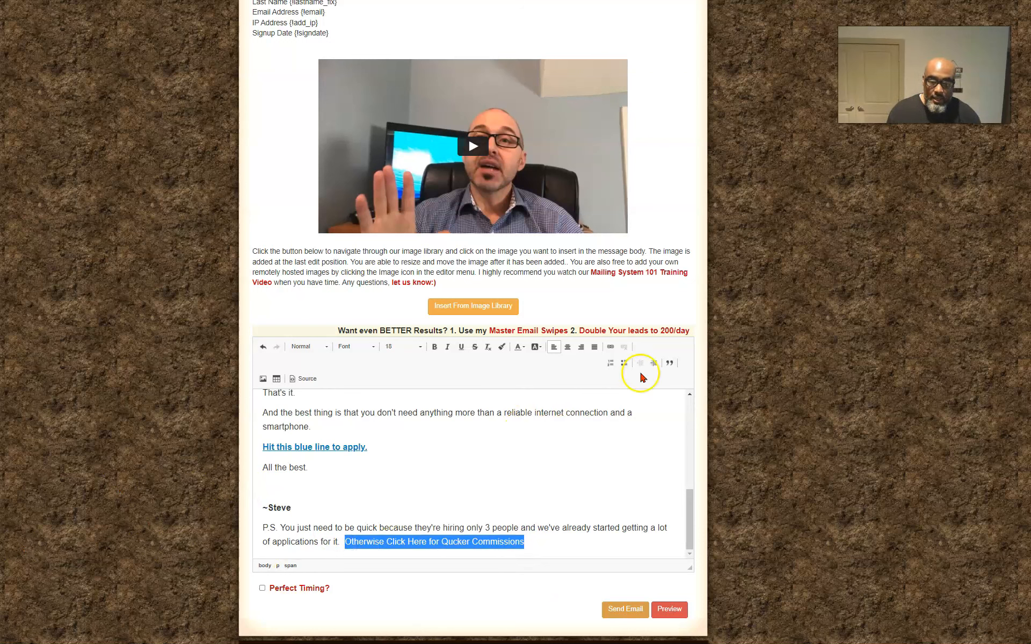
pyautogui.scroll(1, 619, 371)
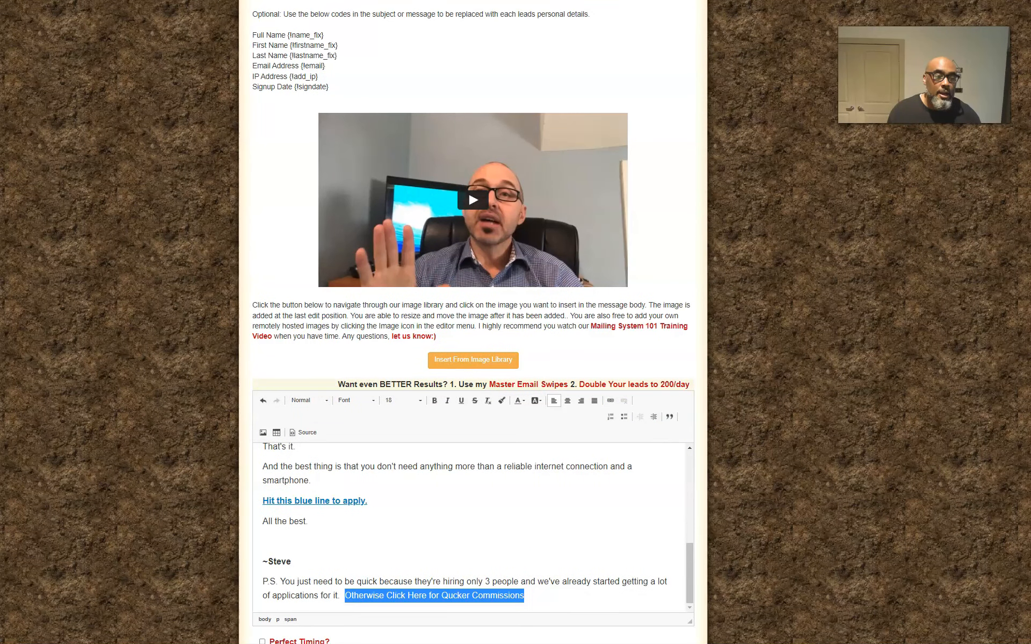
pyautogui.hotkey('ctrl', 'Tab')
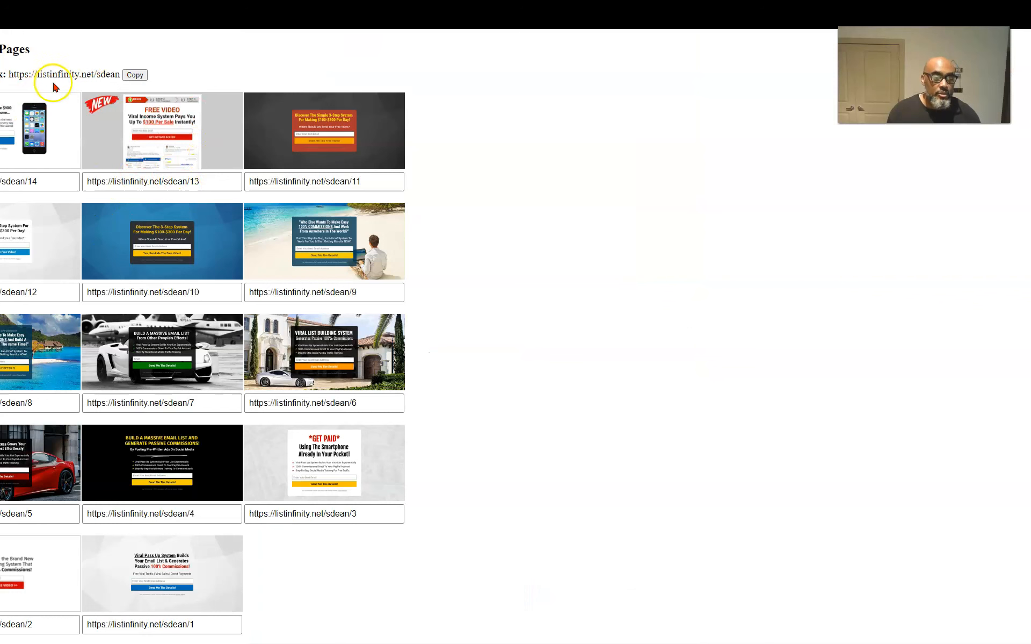
pyautogui.click(134, 78)
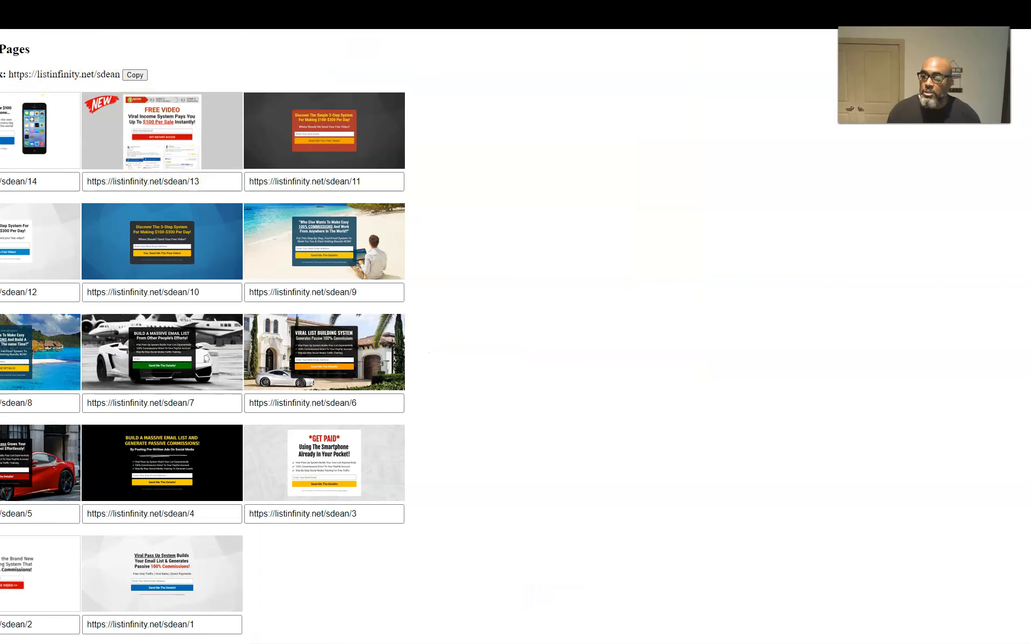
pyautogui.hotkey('ctrl', 'shift', 'Tab')
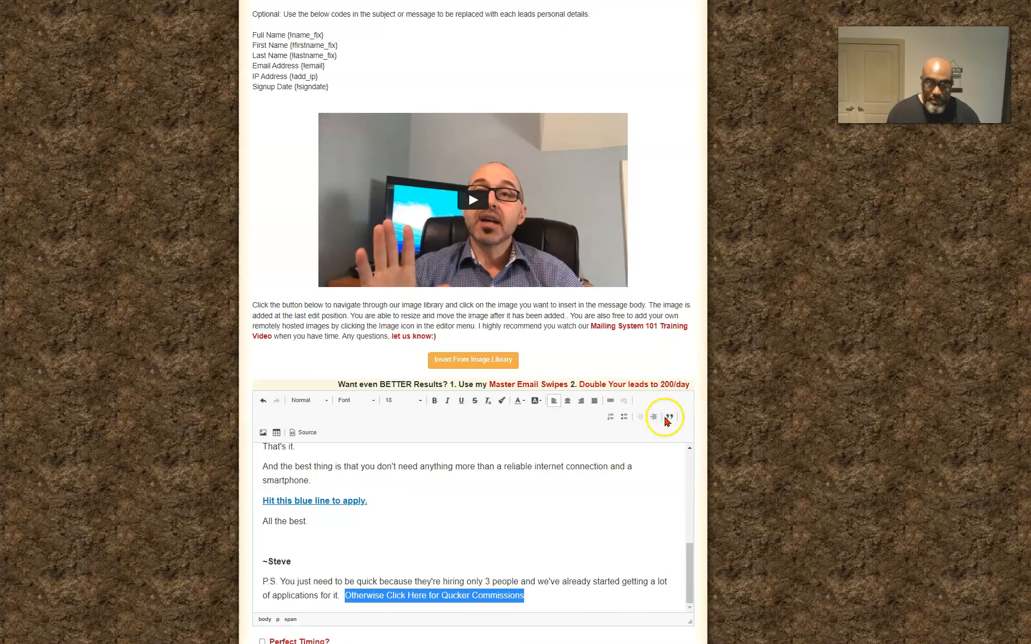
pyautogui.click(611, 402)
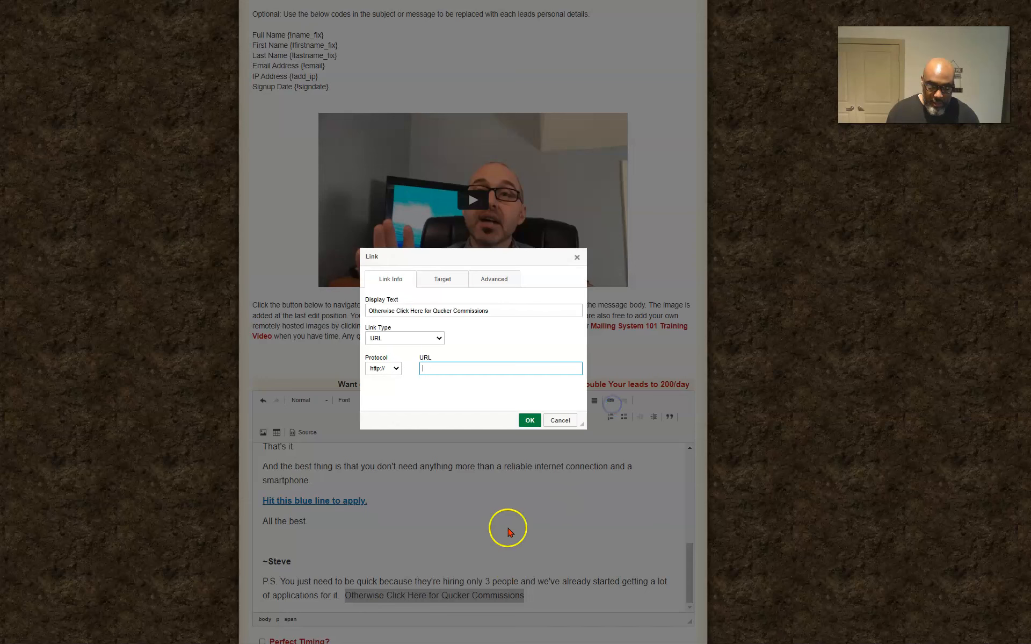
pyautogui.hotkey('ctrl', 'v')
pyautogui.click(478, 401)
# Set the P.S. link's target to New Window (_blank) and apply the link to the text
pyautogui.click(442, 280)
pyautogui.click(418, 308)
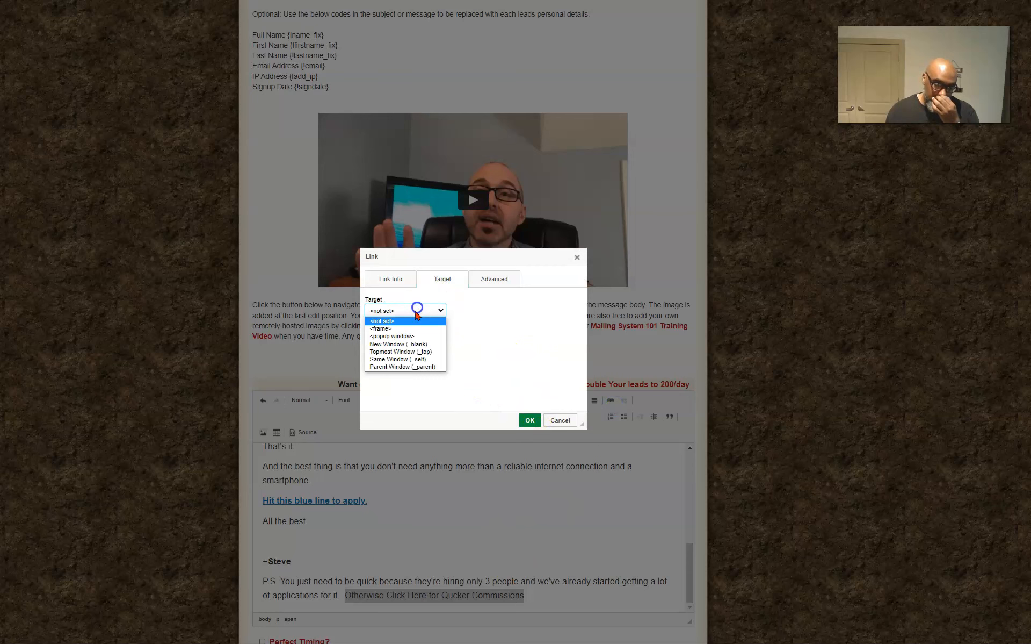
pyautogui.click(398, 343)
pyautogui.click(530, 420)
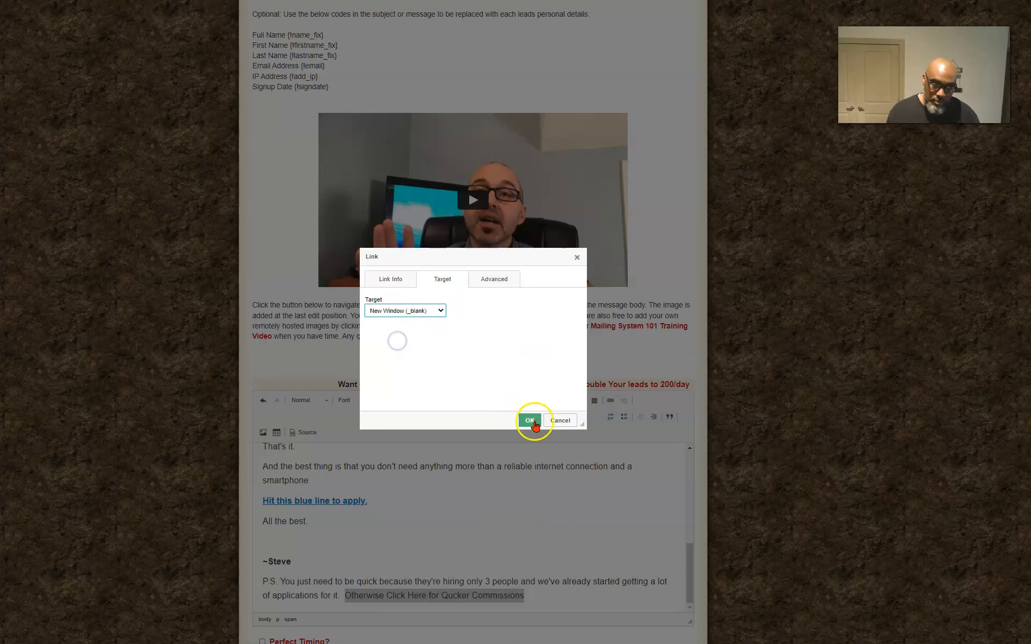
# Bold the linked "Otherwise Click Here for Qucker Commissions" text in the P.S
pyautogui.click(580, 526)
pyautogui.moveTo(526, 597); pyautogui.dragTo(348, 601)
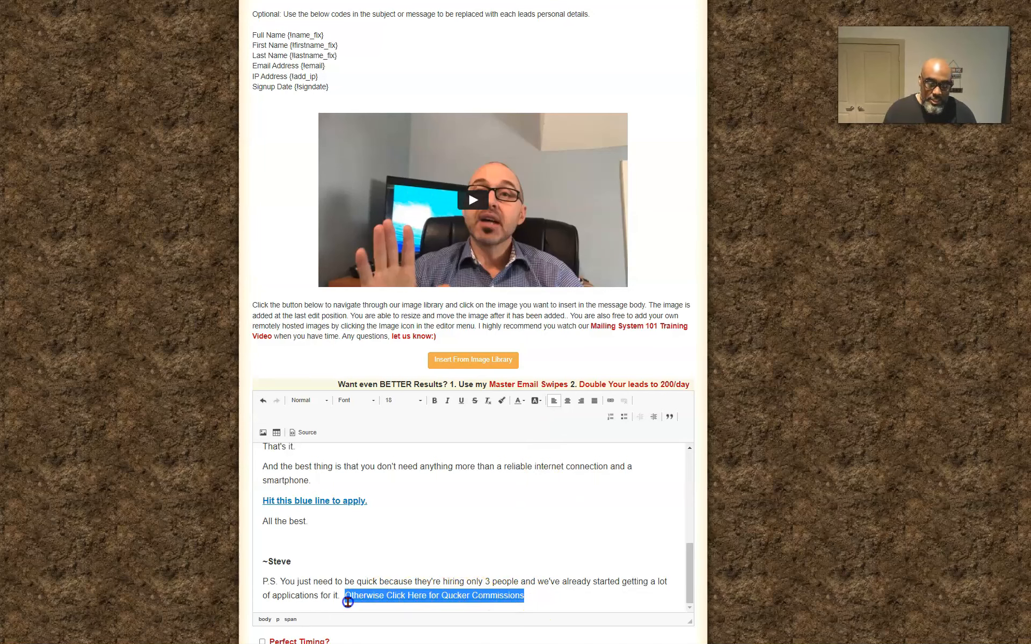
pyautogui.click(615, 574)
pyautogui.scroll(6, 467, 602)
pyautogui.scroll(1, 450, 595)
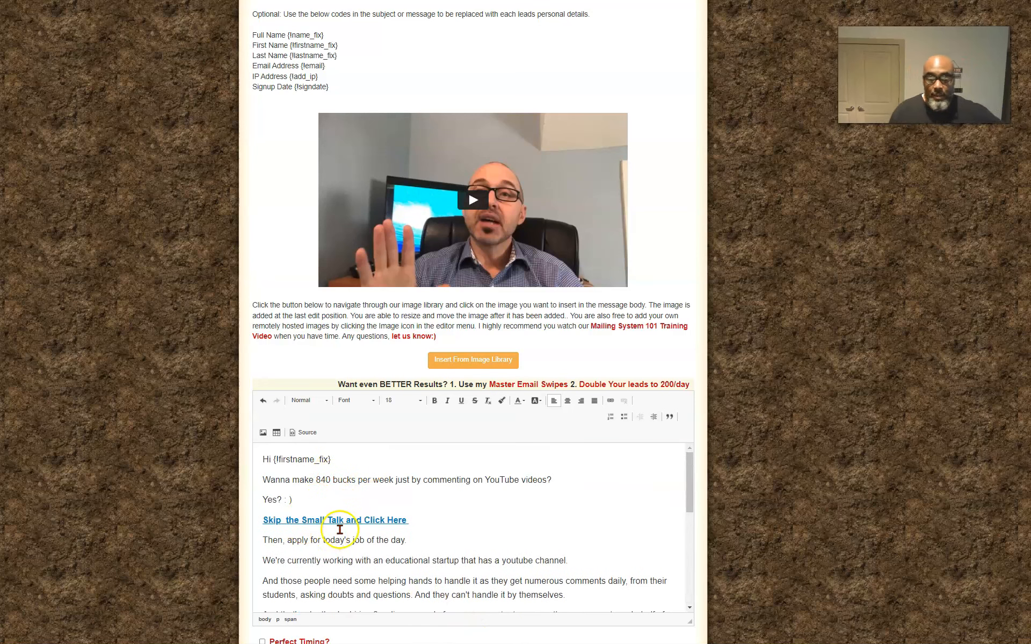
pyautogui.scroll(-3, 346, 539)
pyautogui.scroll(-2, 352, 552)
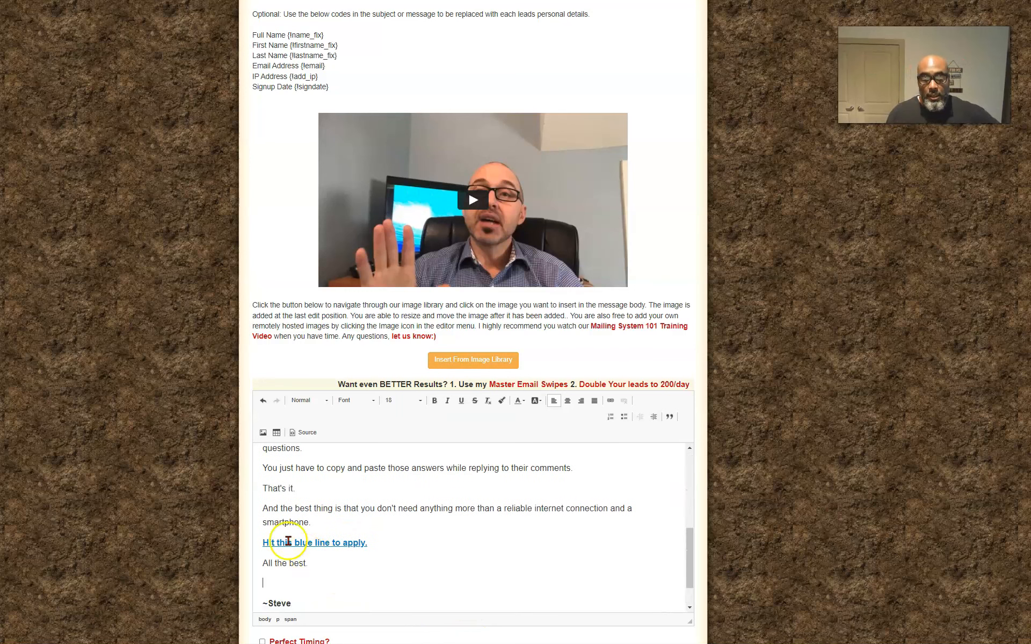
# Review the end of the message and select all dated lead batches as recipients of the mailing
pyautogui.scroll(-1, 344, 555)
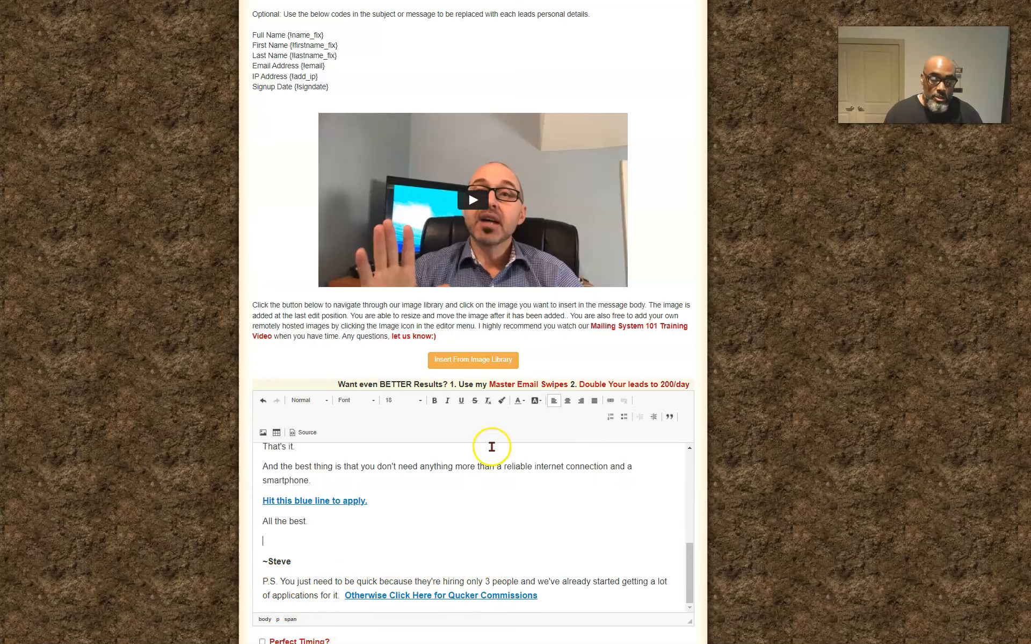
pyautogui.scroll(-1, 591, 395)
pyautogui.scroll(15, 264, 441)
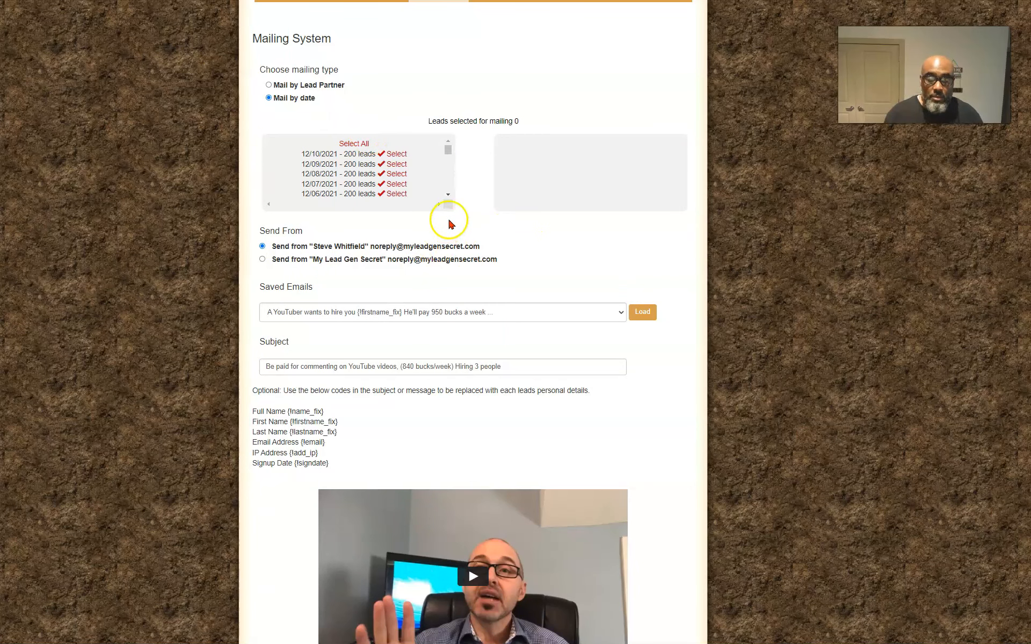
pyautogui.scroll(2, 430, 225)
pyautogui.click(349, 254)
pyautogui.scroll(1, 526, 261)
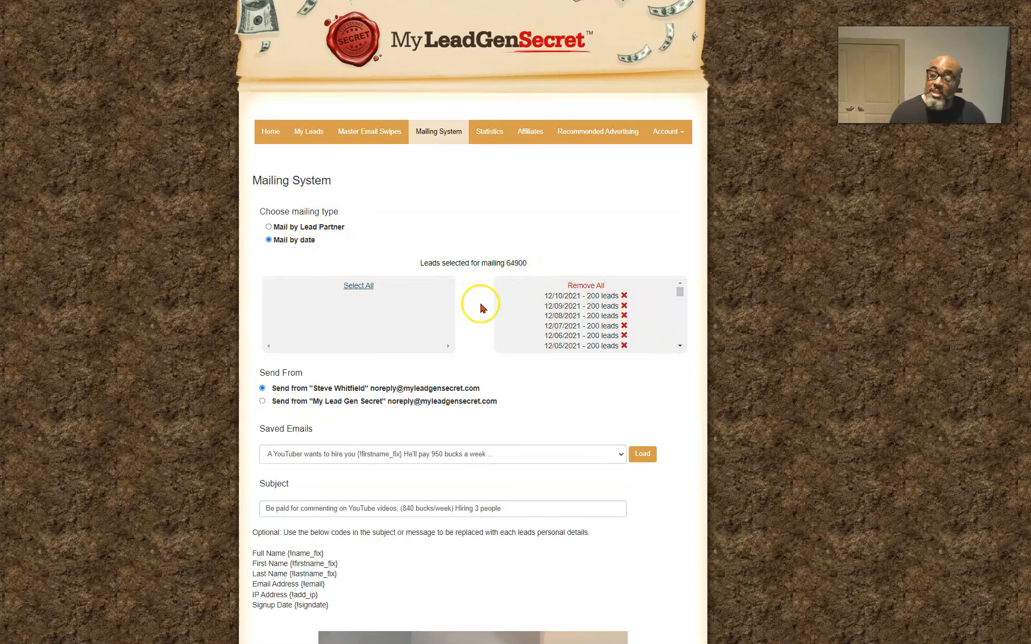
# Enable the Perfect Timing option for the mailing
pyautogui.scroll(-4, 490, 306)
pyautogui.scroll(-7, 507, 321)
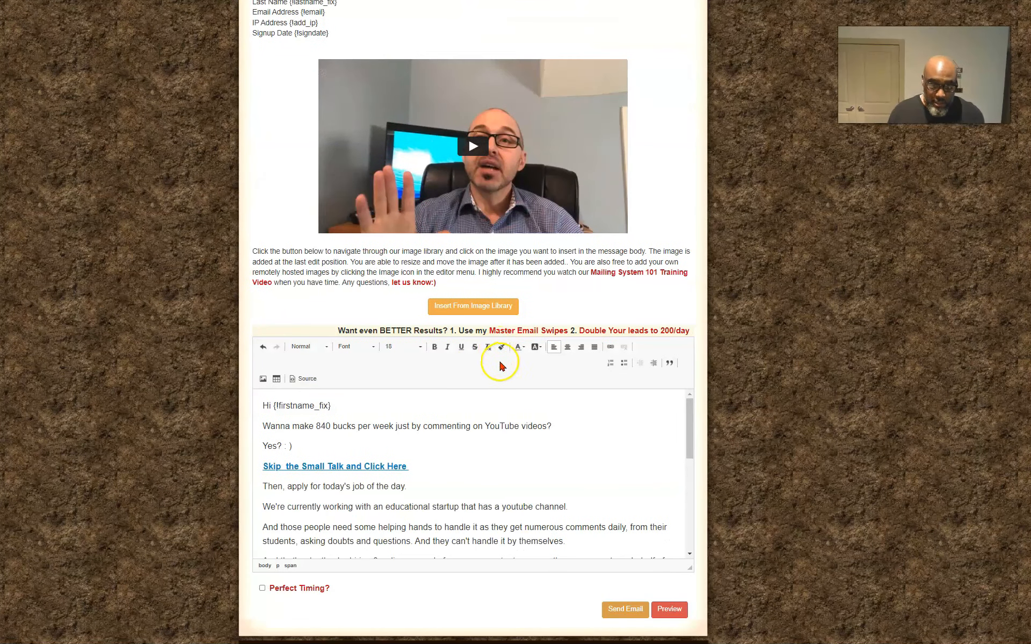
pyautogui.click(261, 587)
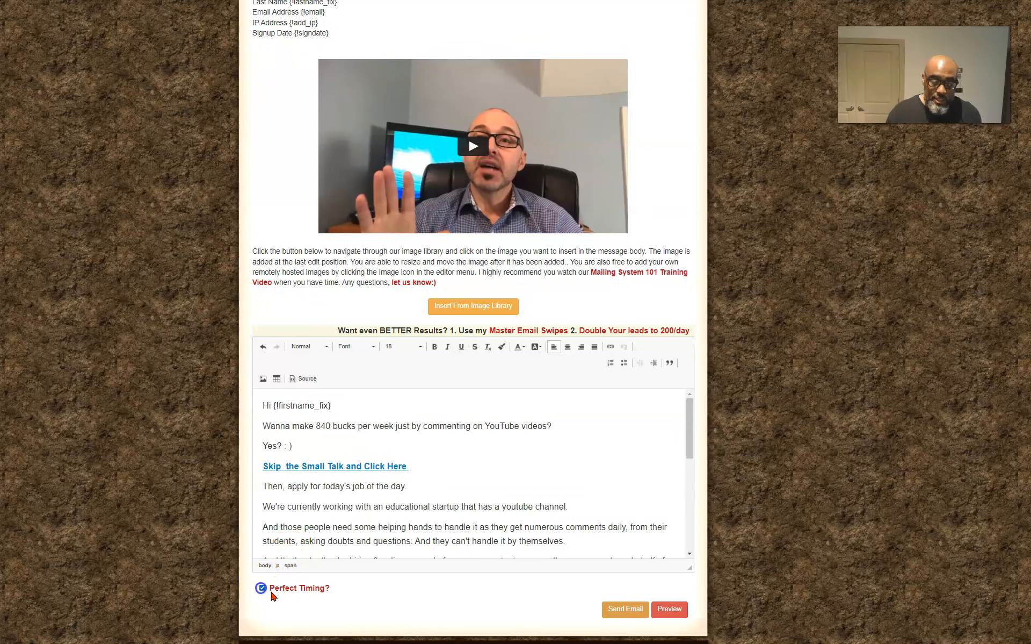
# Preview the email and test its "Otherwise Click Here for Qucker Commissions" and "Skip the Small Talk and Click Here" links, closing each opened page and the preview
pyautogui.click(676, 618)
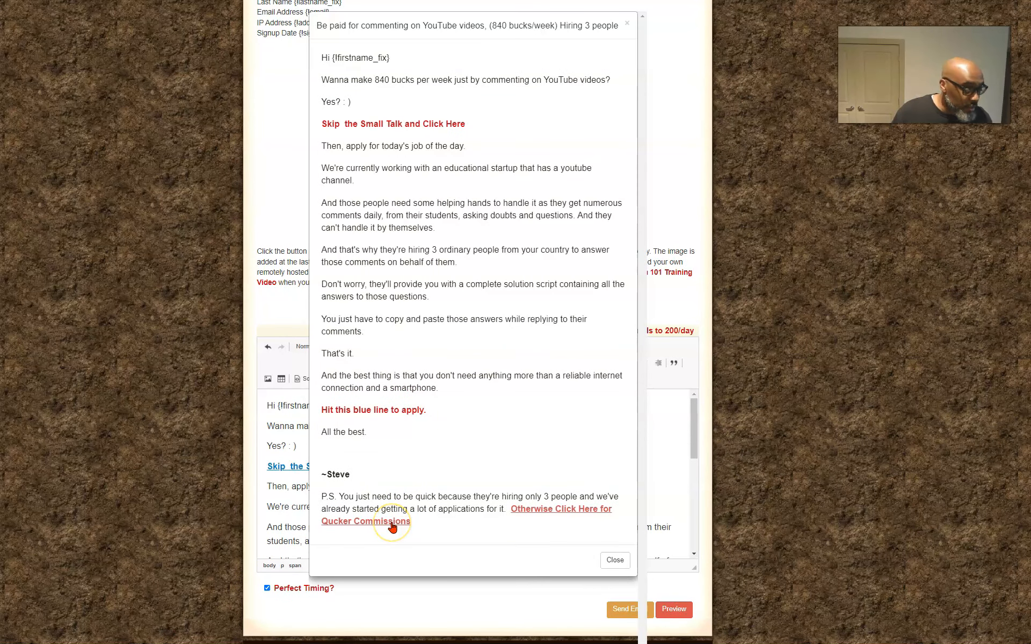
pyautogui.click(392, 521)
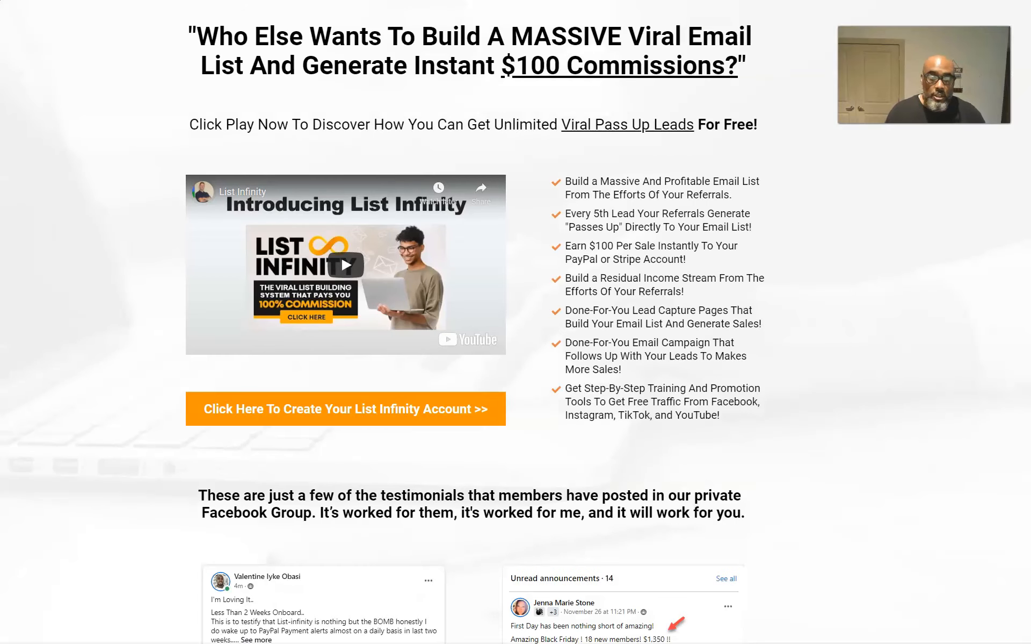
pyautogui.hotkey('ctrl', 'w')
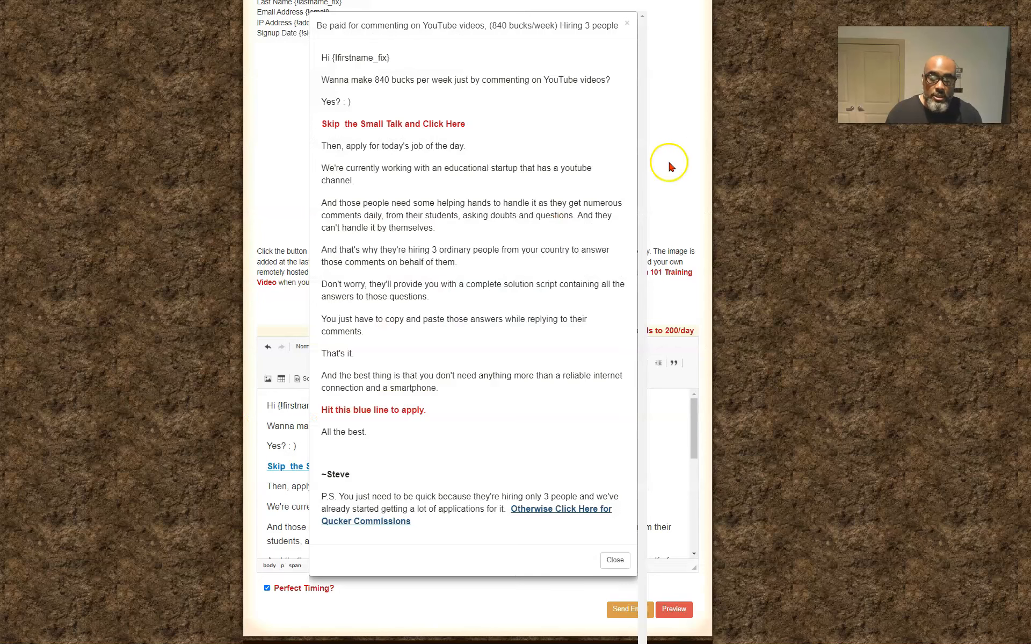
pyautogui.click(367, 124)
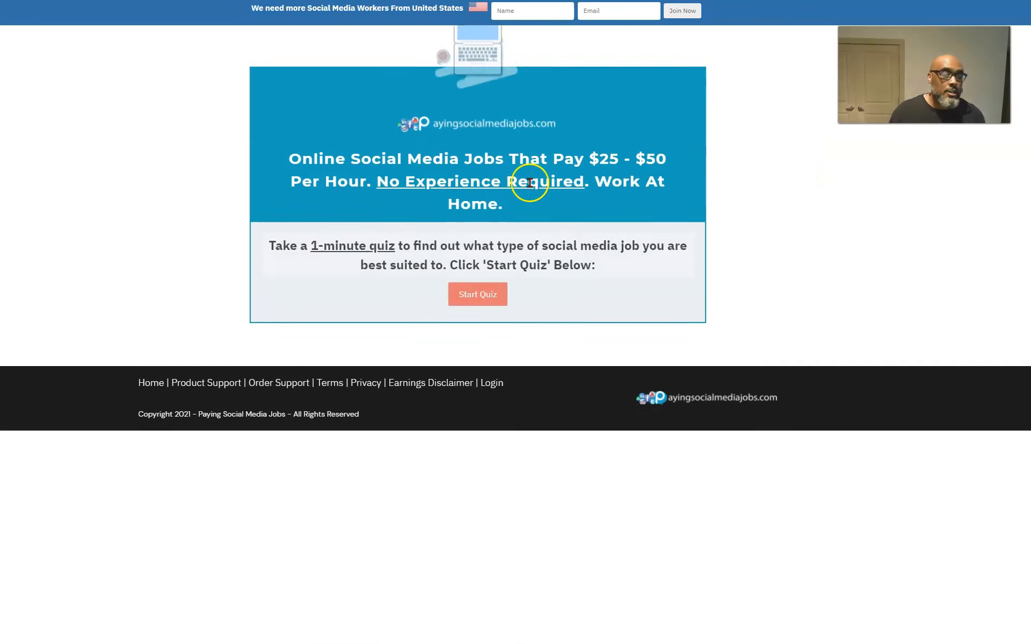
pyautogui.hotkey('ctrl', 'w')
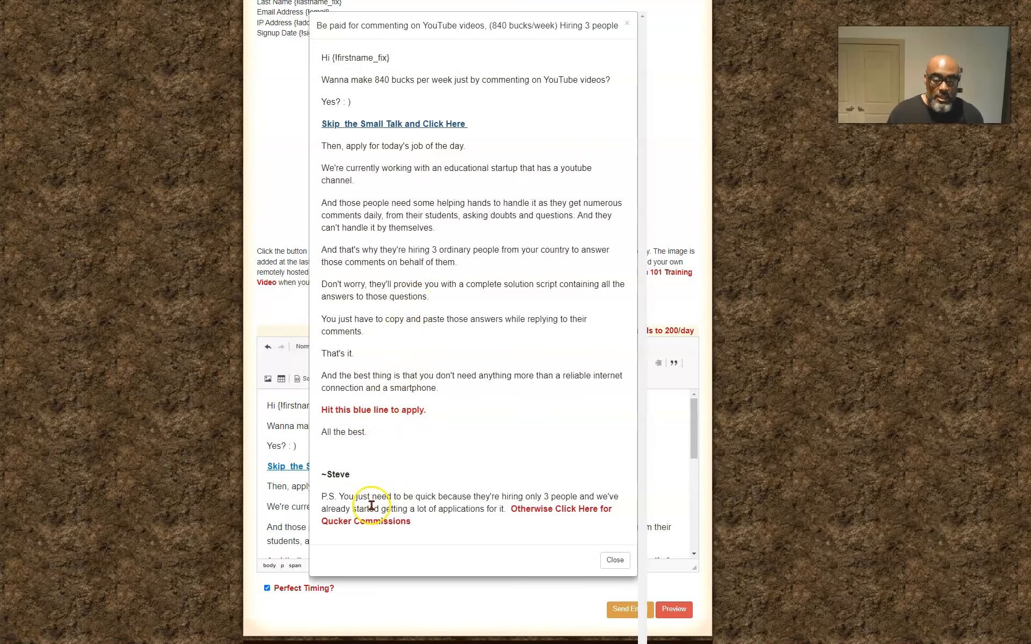
pyautogui.click(609, 562)
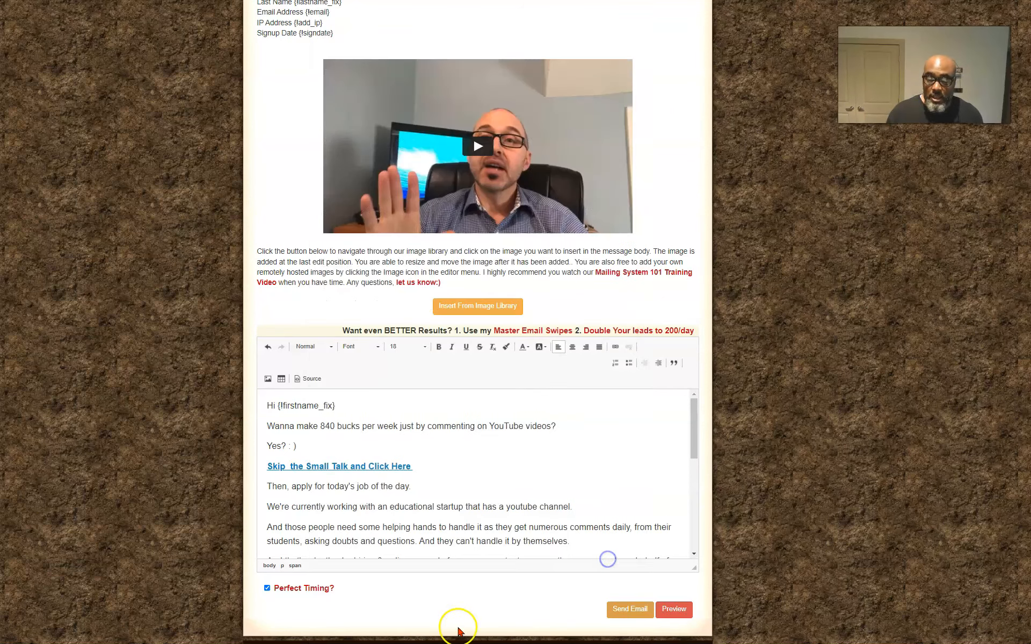
# Send the finished email to the selected leads
pyautogui.click(638, 618)
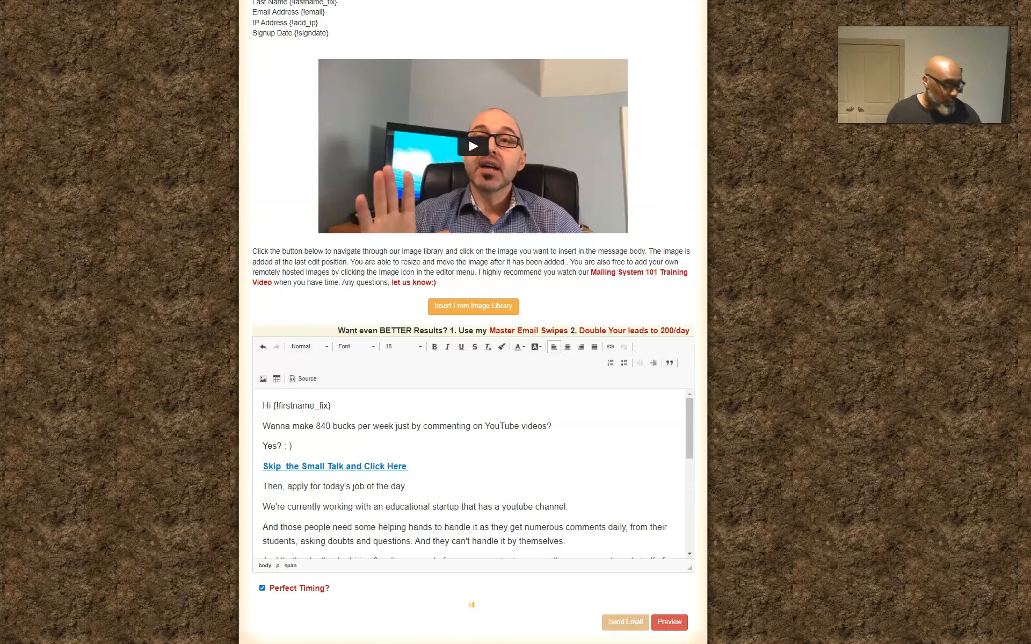
pyautogui.scroll(10, 483, 410)
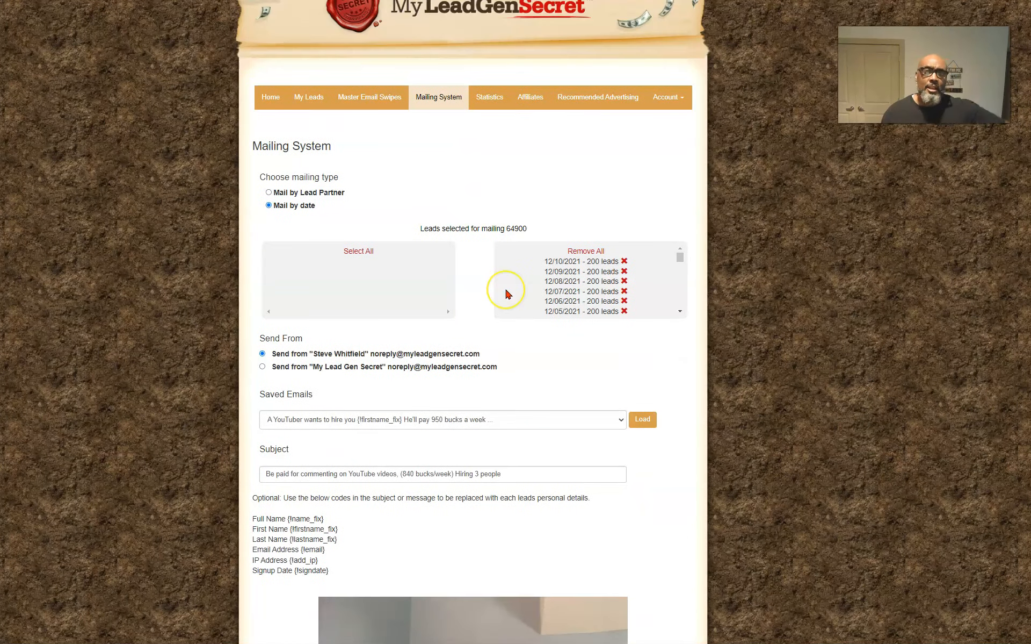